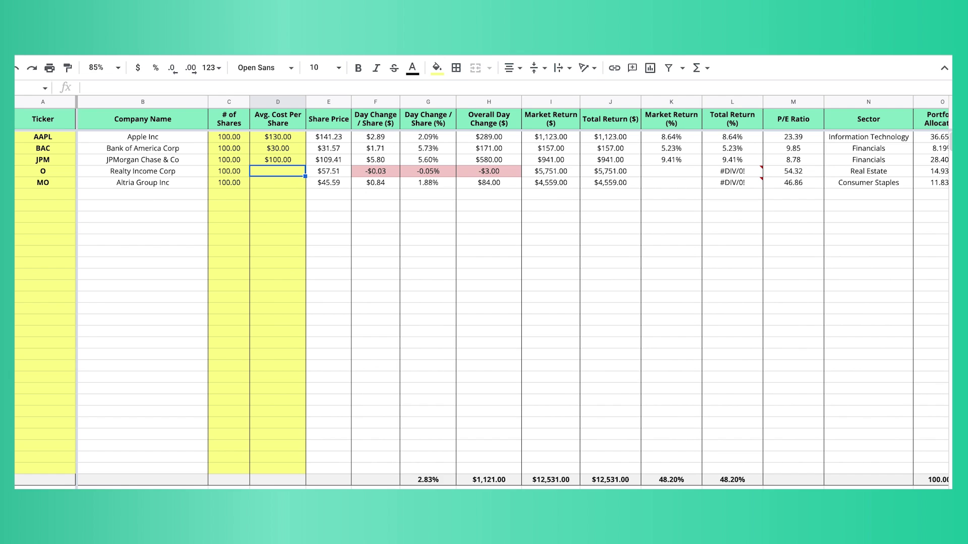
- Enter average costs per share of $55.00 for O and $42.00 for MO
{"action": "key", "text": "Return"}
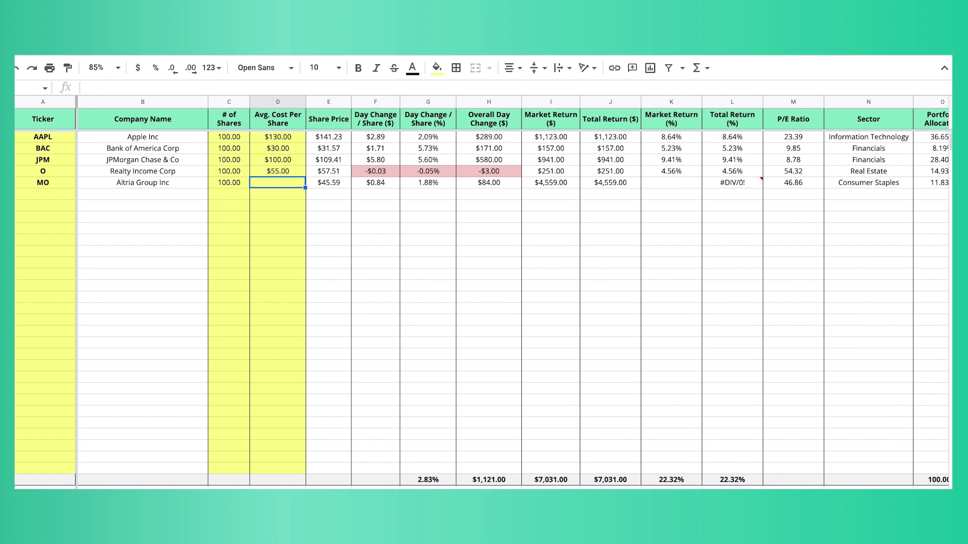
{"action": "type", "text": "42"}
{"action": "key", "text": "Return"}
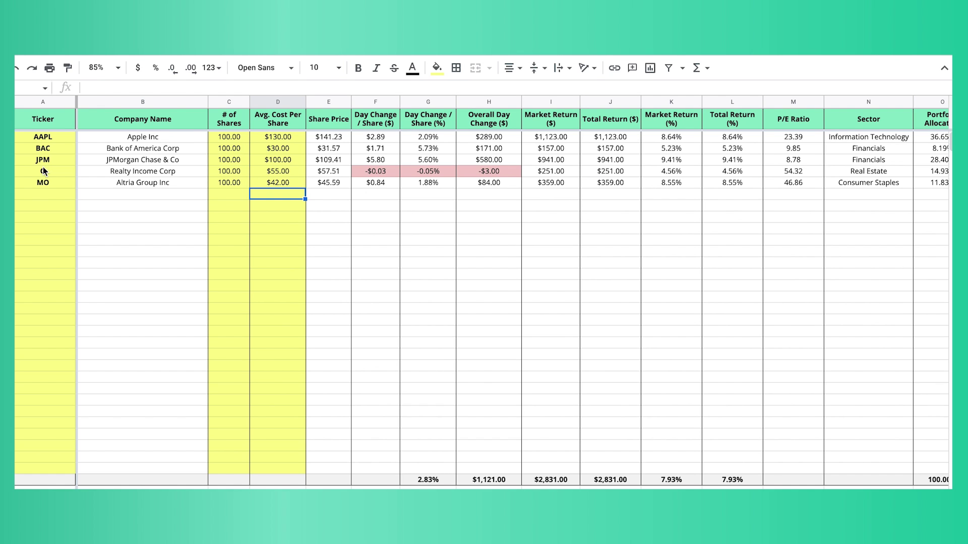
- Examine the Total Dividends Received column and the ticker headers from AAPL to MO in the Dividend Log
{"action": "scroll", "coordinate": [235, 167], "scroll_direction": "right", "scroll_amount": 8}
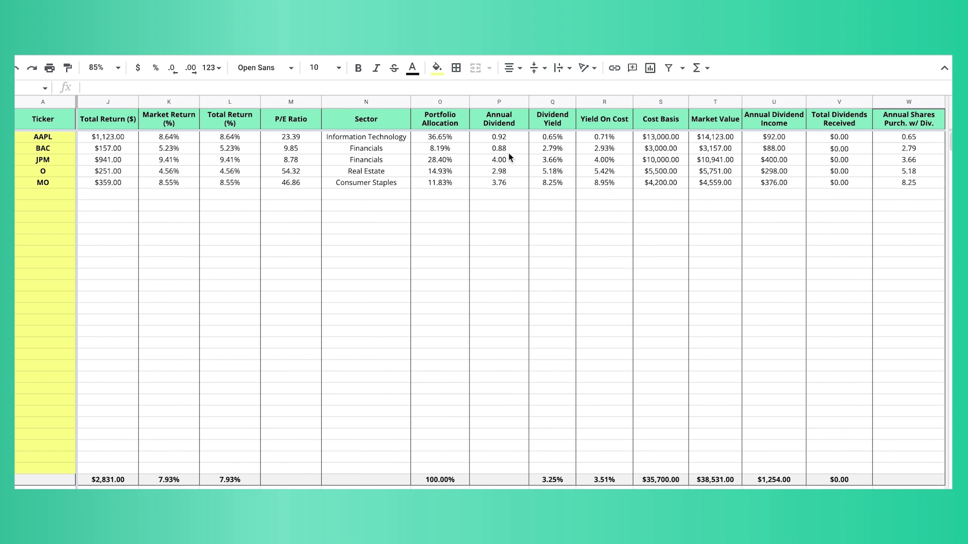
{"action": "left_click", "coordinate": [828, 102]}
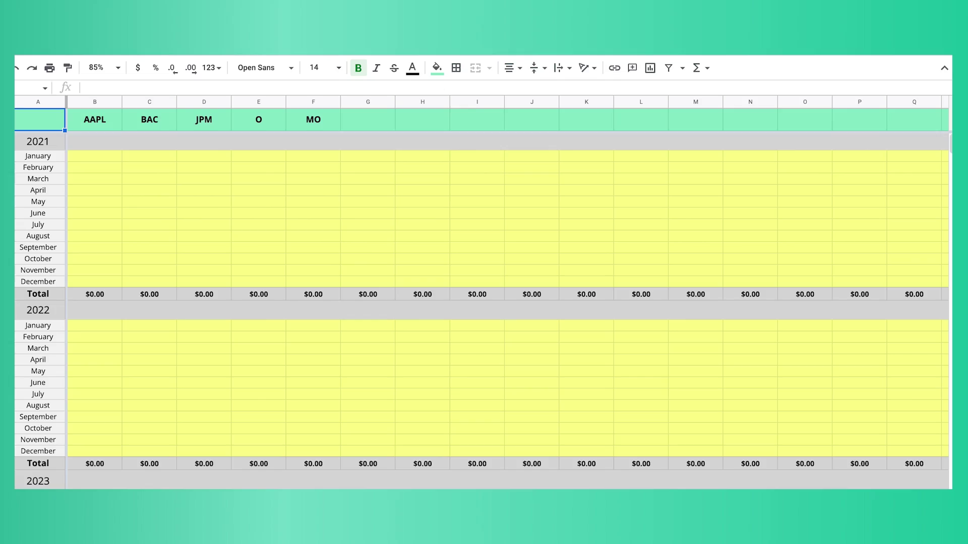
{"action": "left_click", "coordinate": [99, 160]}
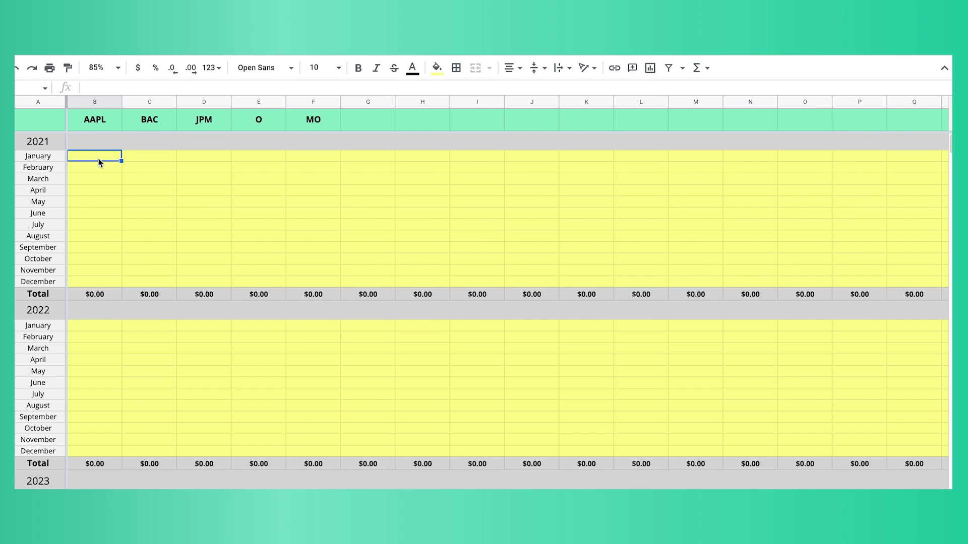
{"action": "left_click", "coordinate": [91, 122]}
{"action": "key", "text": "Right"}
{"action": "key", "text": "Right"}
{"action": "key", "text": "Right"}
{"action": "key", "text": "Right"}
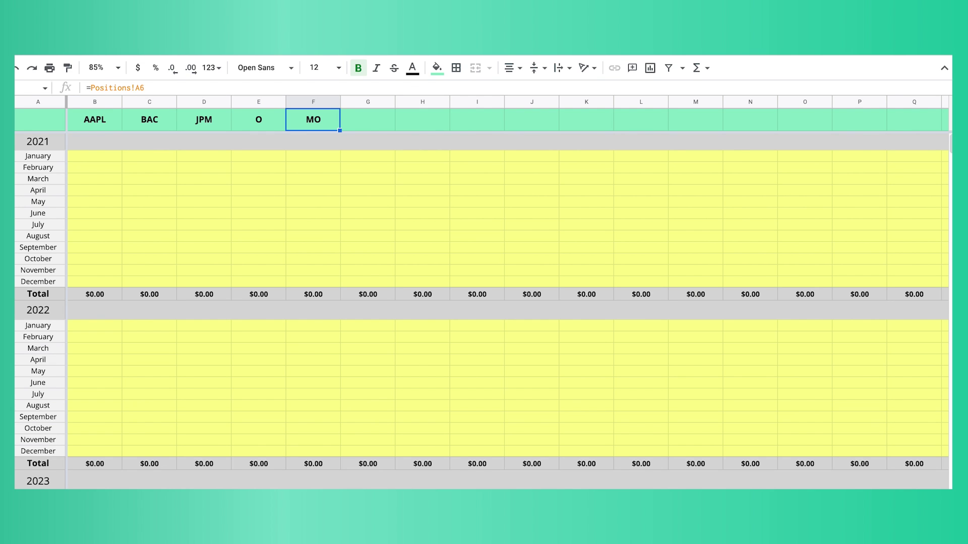
{"action": "key", "text": "Left"}
{"action": "key", "text": "Left"}
{"action": "key", "text": "Left"}
{"action": "key", "text": "Left"}
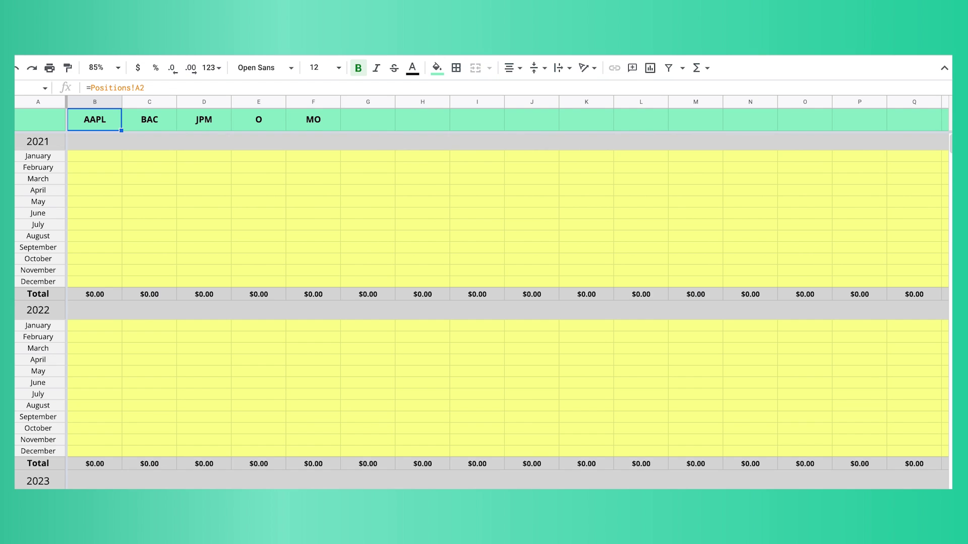
- Log AAPL dividends of $100 for January 2022 and $200 for February 2022
{"action": "left_click", "coordinate": [77, 325]}
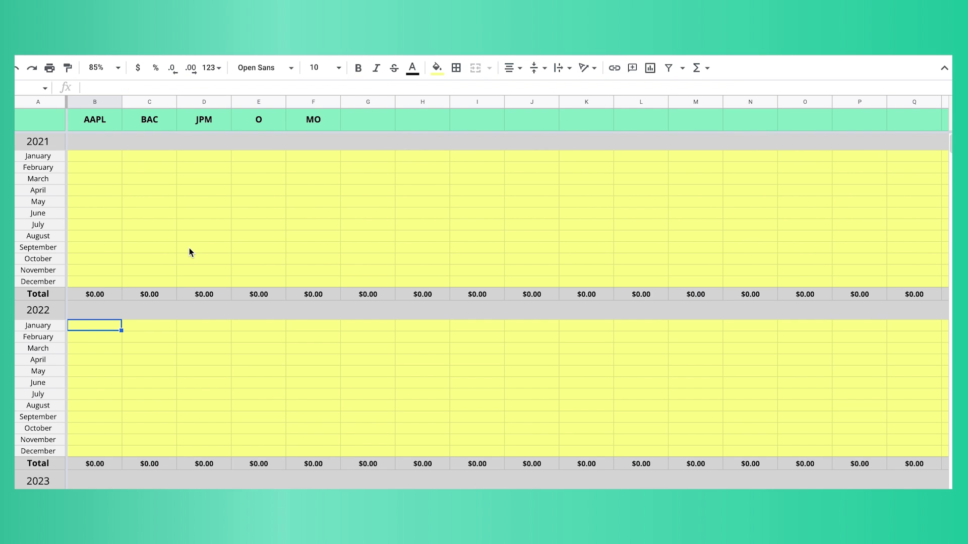
{"action": "type", "text": "100"}
{"action": "key", "text": "Return"}
{"action": "type", "text": "200"}
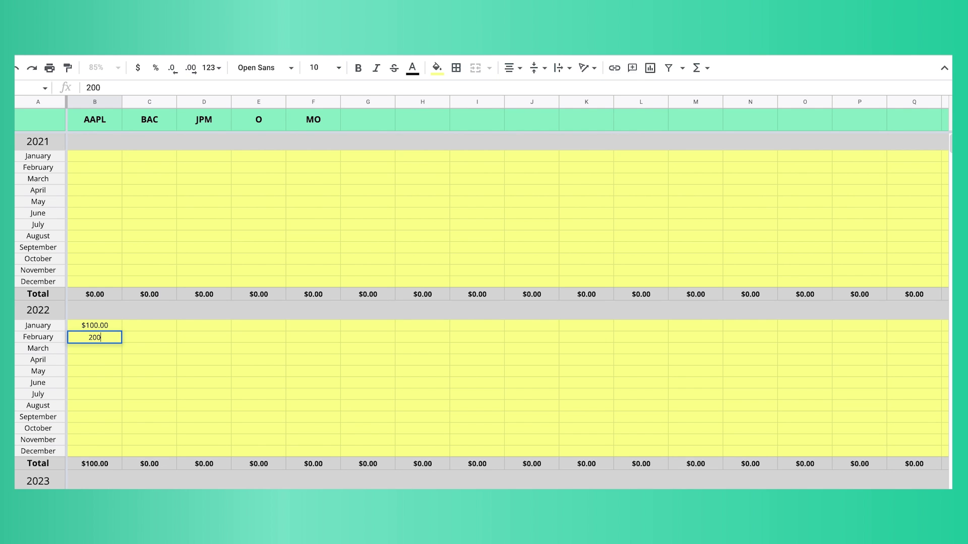
{"action": "key", "text": "Return"}
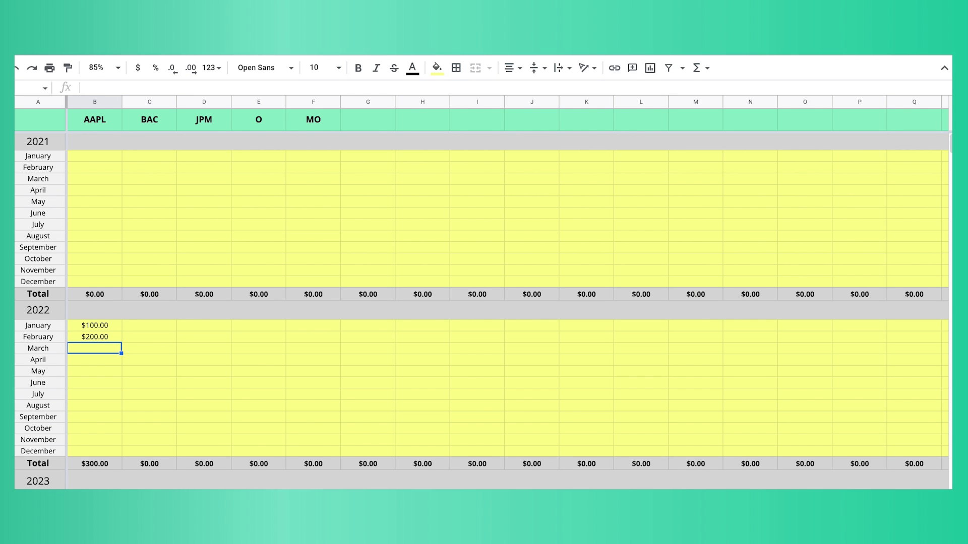
- Log BAC dividends of $100 for January 2022 and $200 for February 2022
{"action": "left_click", "coordinate": [140, 324]}
{"action": "type", "text": "100"}
{"action": "key", "text": "Return"}
{"action": "type", "text": "200"}
{"action": "key", "text": "Return"}
- Log January 2022 dividends of $300 for JPM, $500 for O and $1000 for MO
{"action": "left_click", "coordinate": [197, 329]}
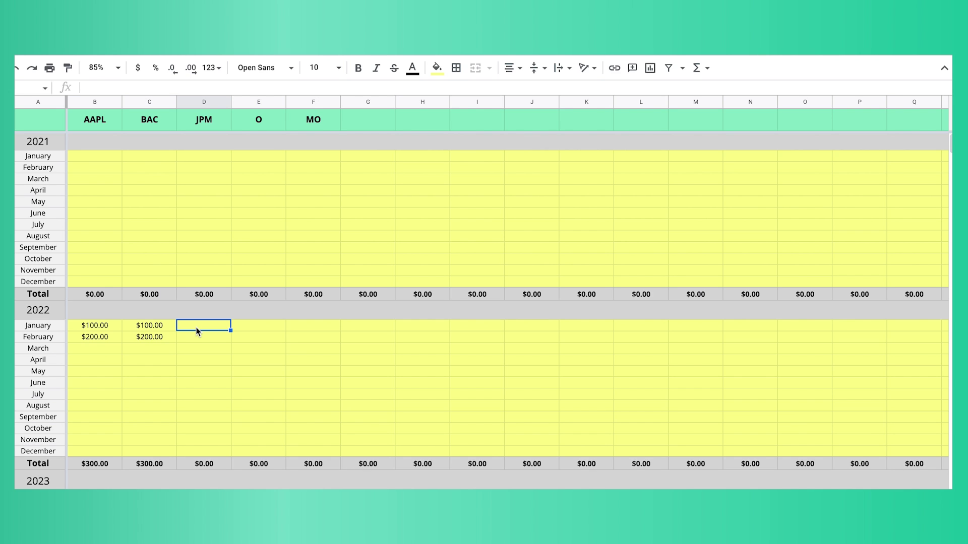
{"action": "type", "text": "300"}
{"action": "key", "text": "Return"}
{"action": "left_click", "coordinate": [240, 325]}
{"action": "type", "text": "500"}
{"action": "key", "text": "Return"}
{"action": "left_click", "coordinate": [302, 323]}
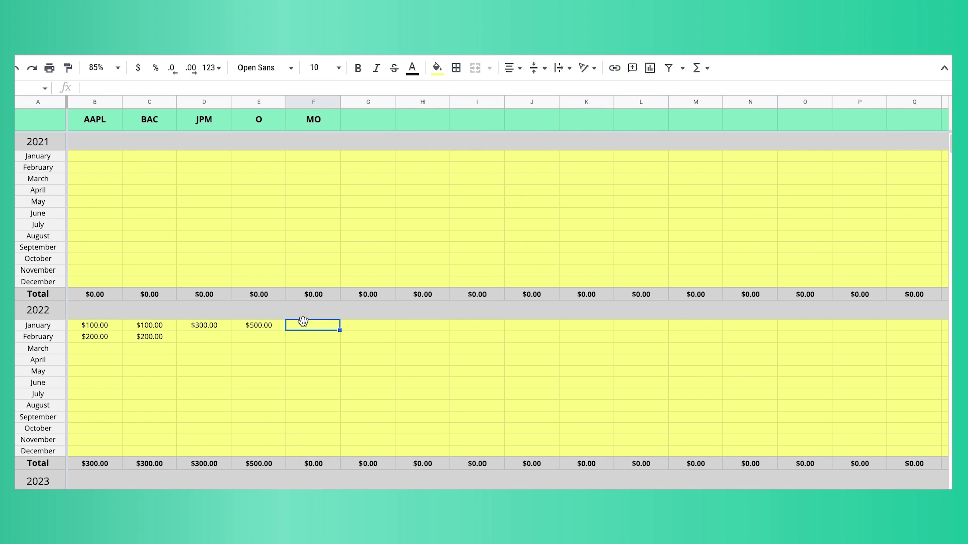
{"action": "type", "text": "1000"}
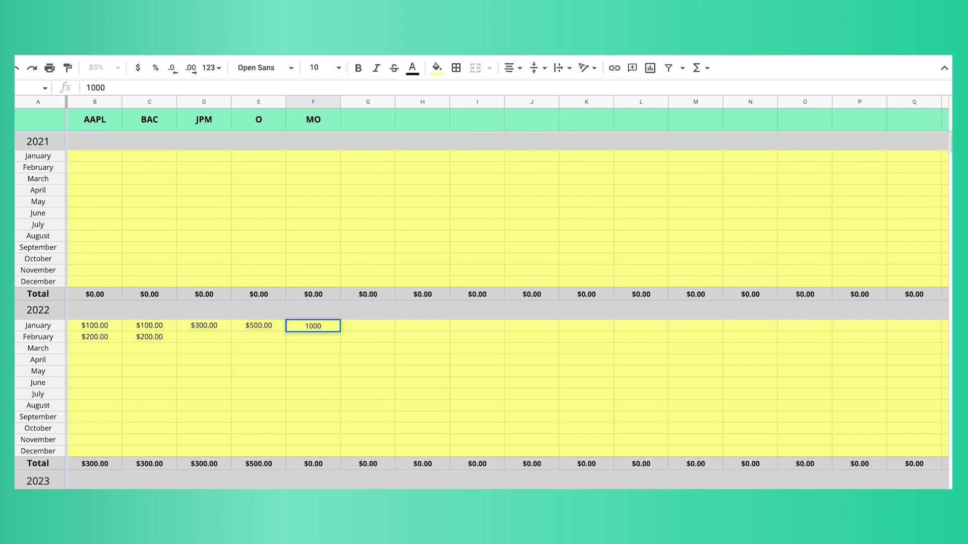
{"action": "key", "text": "Return"}
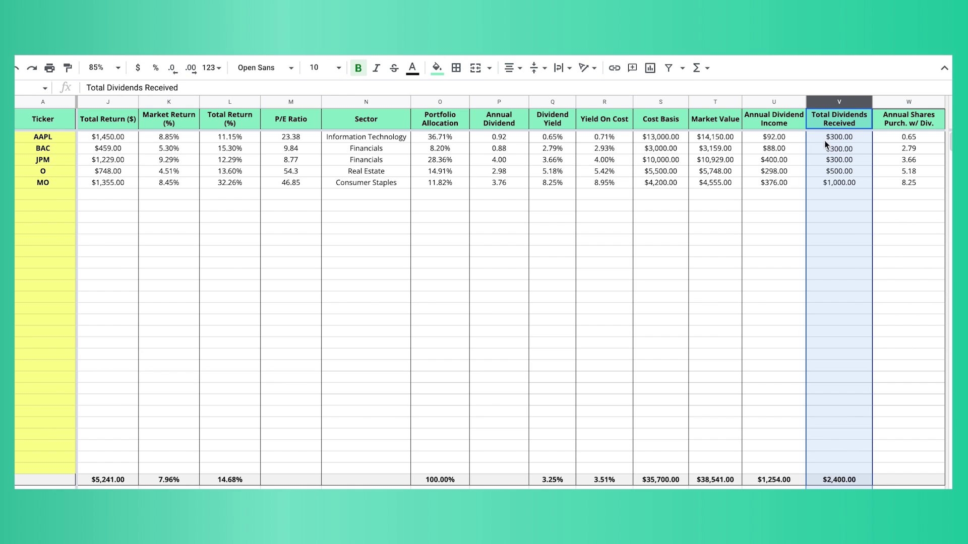
- Check the Total Dividends Received formulas for each holding from AAPL down to MO in the positions sheet
{"action": "left_click", "coordinate": [828, 141]}
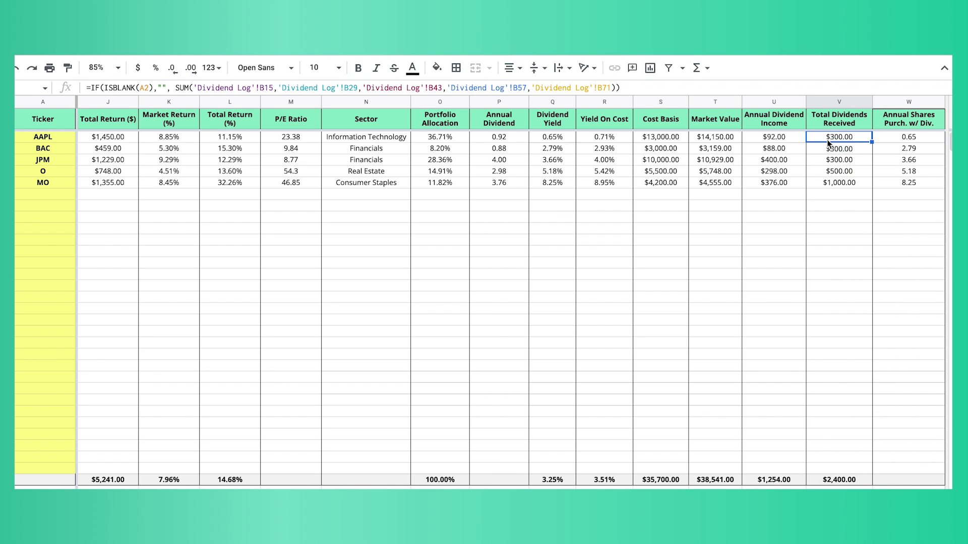
{"action": "key", "text": "Down"}
{"action": "key", "text": "Down"}
{"action": "key", "text": "Down"}
{"action": "key", "text": "Down"}
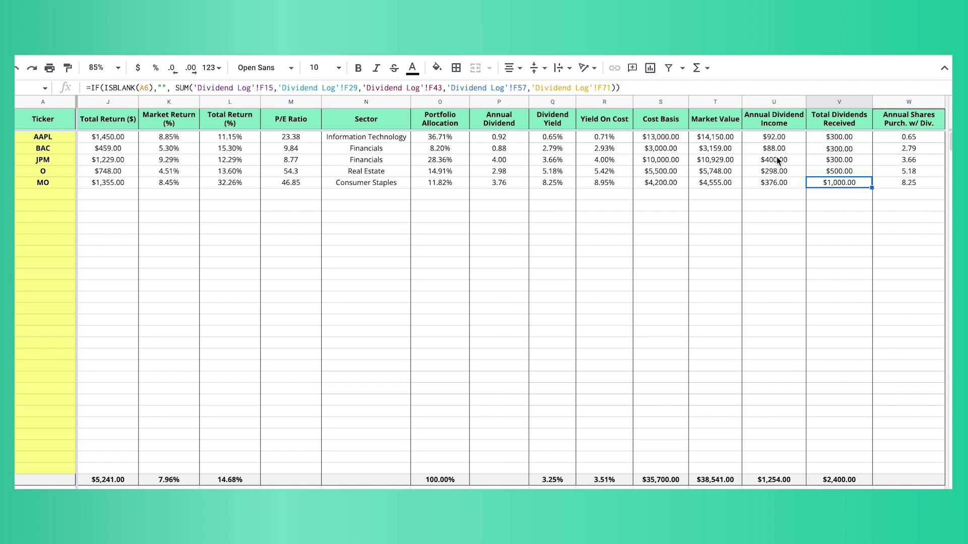
- Compare Market Return ($) with Total Return ($) for AAPL, BAC and the whole portfolio
{"action": "scroll", "coordinate": [776, 156], "scroll_direction": "left", "scroll_amount": 5}
{"action": "scroll", "coordinate": [774, 160], "scroll_direction": "left", "scroll_amount": 3}
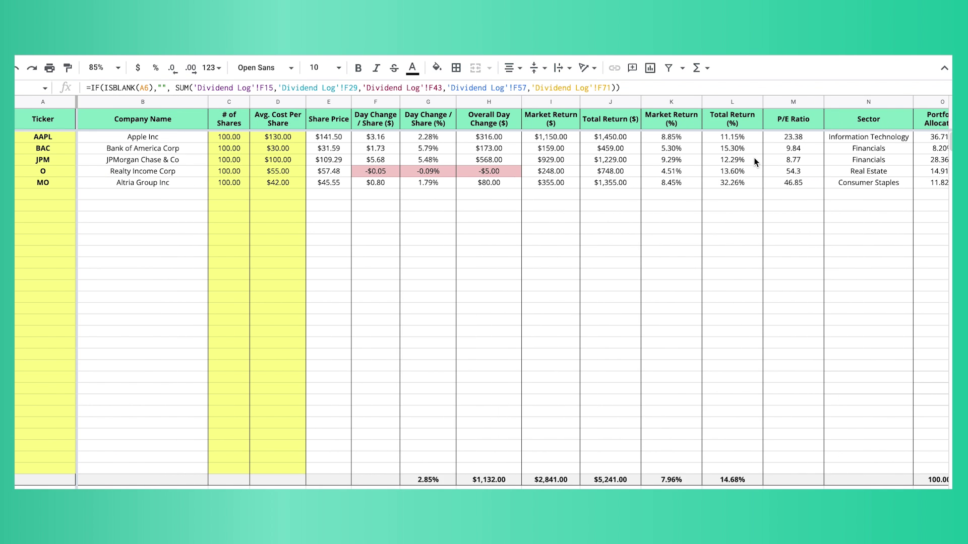
{"action": "left_click", "coordinate": [550, 102]}
{"action": "left_click", "coordinate": [608, 102]}
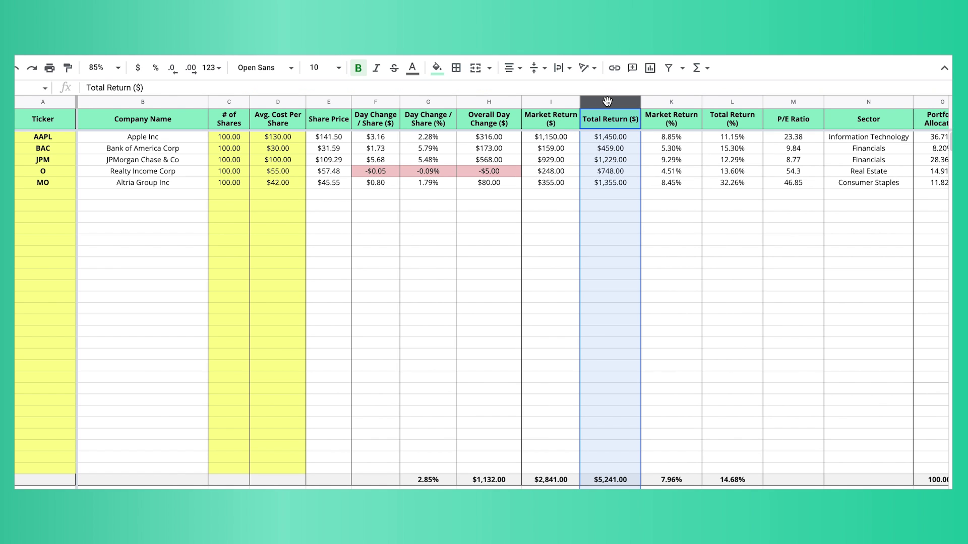
{"action": "left_click", "coordinate": [551, 141]}
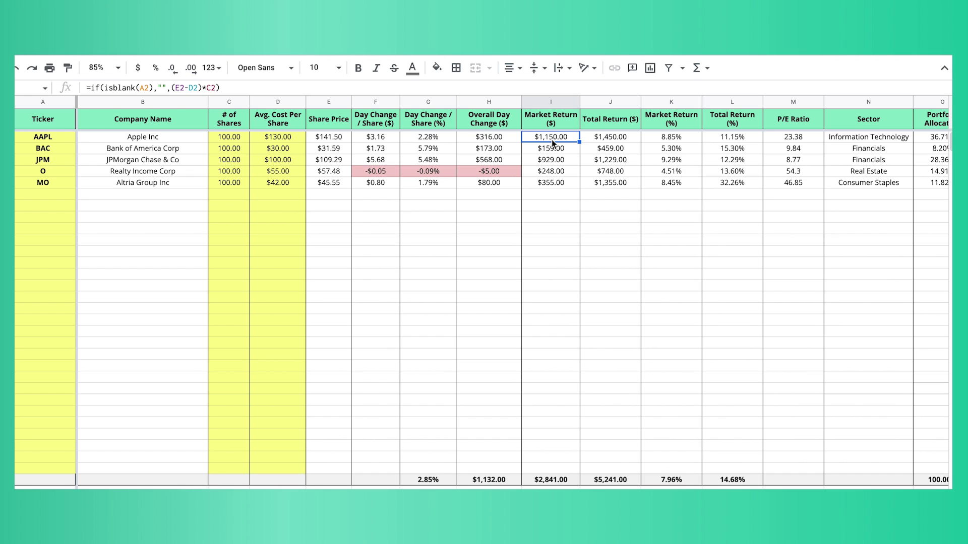
{"action": "key", "text": "Right"}
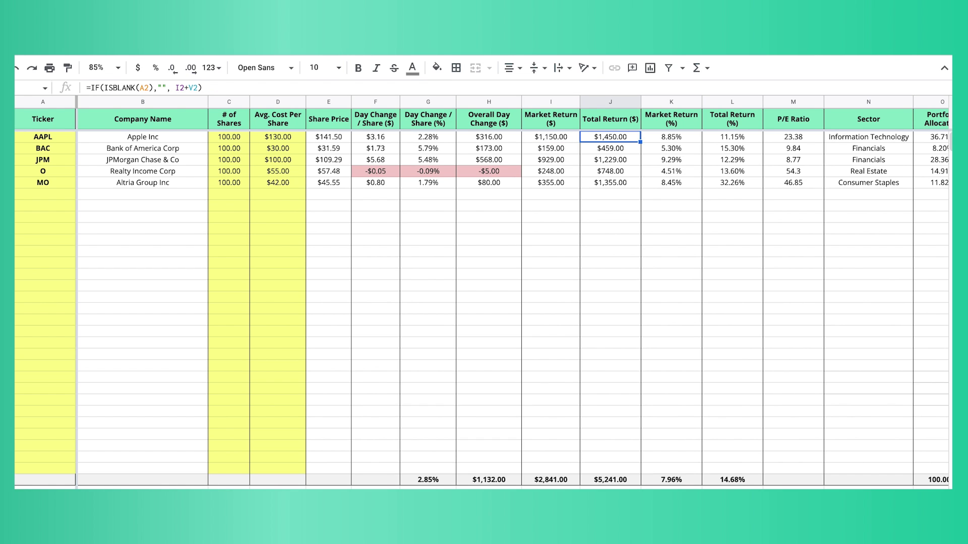
{"action": "left_click", "coordinate": [550, 148]}
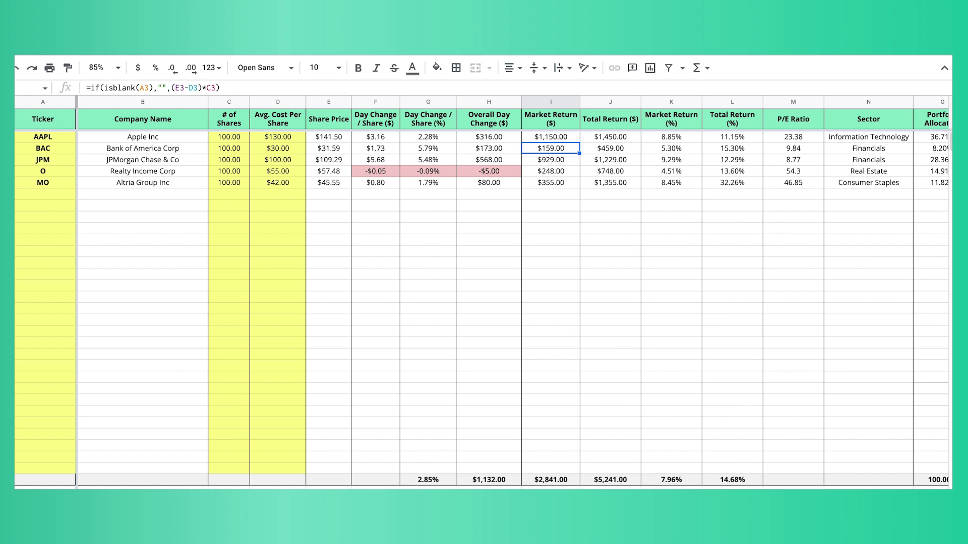
{"action": "key", "text": "Right"}
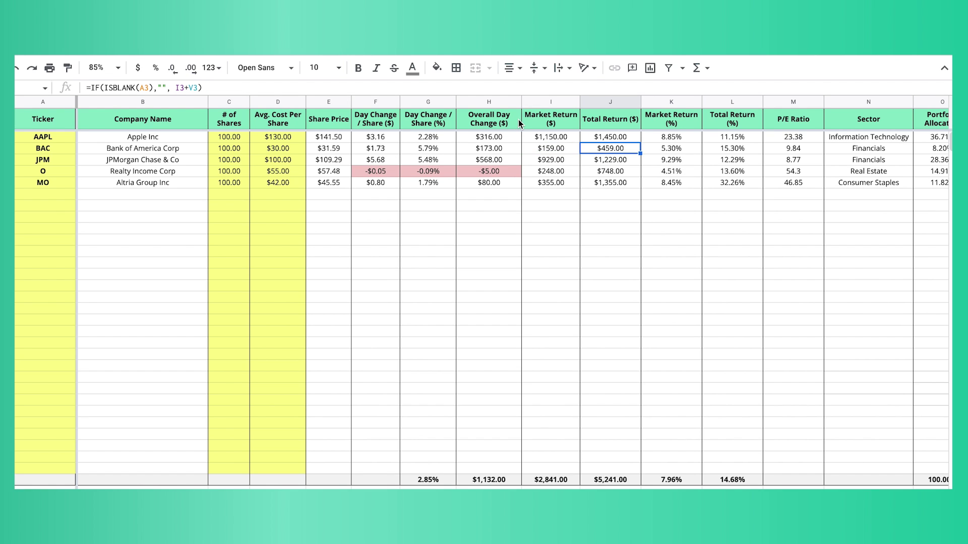
{"action": "left_click", "coordinate": [549, 481]}
{"action": "left_click", "coordinate": [612, 480]}
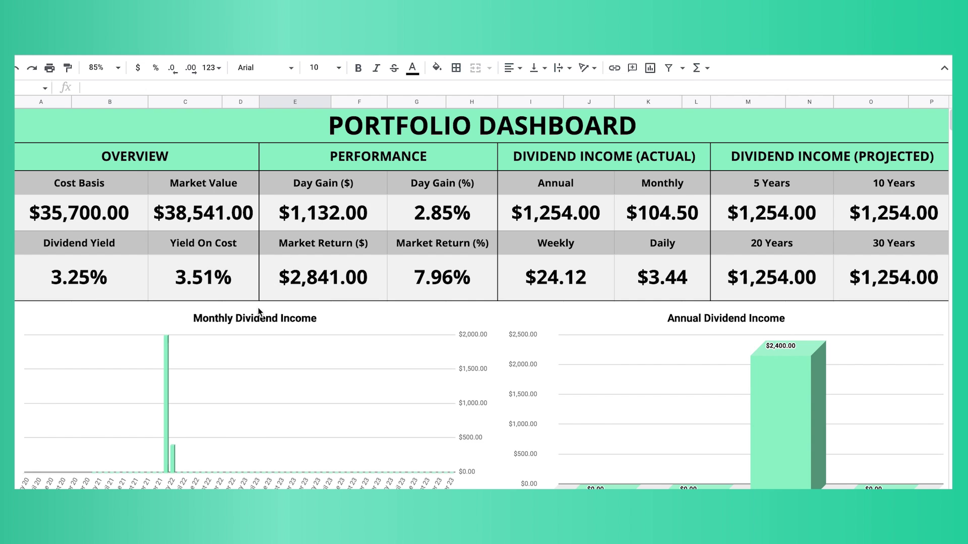
- Review the Portfolio Dashboard's summary figures and its dividend income and Cost Basis + Gain/Loss charts
{"action": "scroll", "coordinate": [257, 316], "scroll_direction": "right", "scroll_amount": 3}
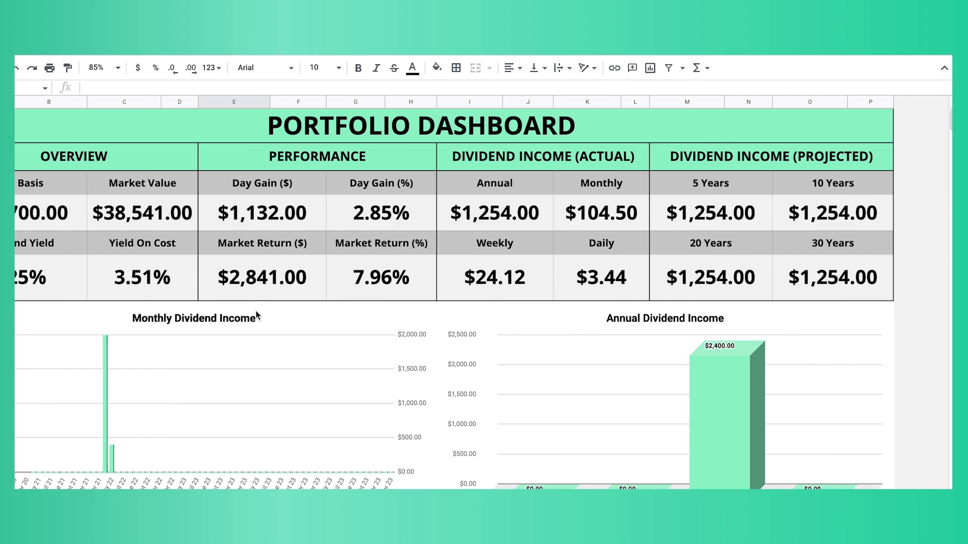
{"action": "scroll", "coordinate": [257, 316], "scroll_direction": "left", "scroll_amount": 3}
{"action": "scroll", "coordinate": [256, 315], "scroll_direction": "down", "scroll_amount": 10}
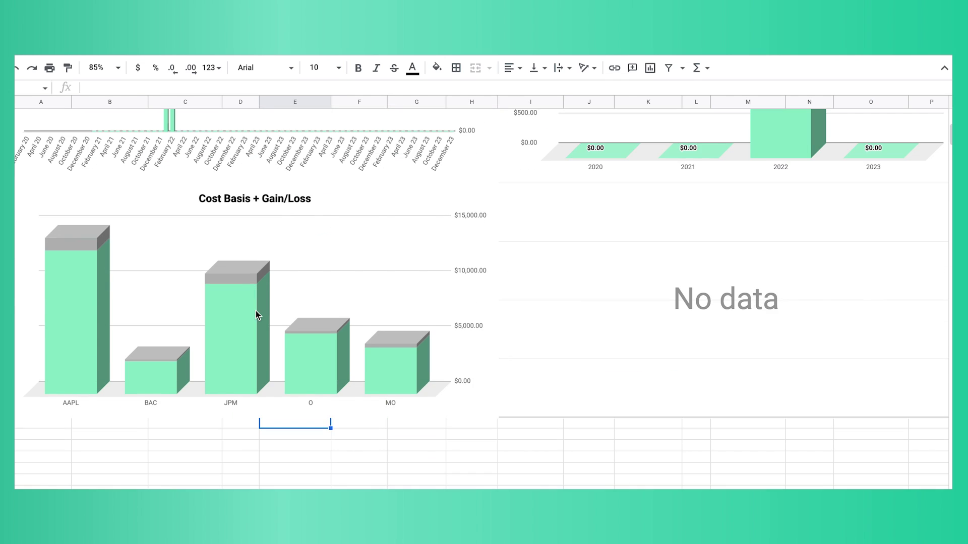
{"action": "scroll", "coordinate": [255, 310], "scroll_direction": "up", "scroll_amount": 2}
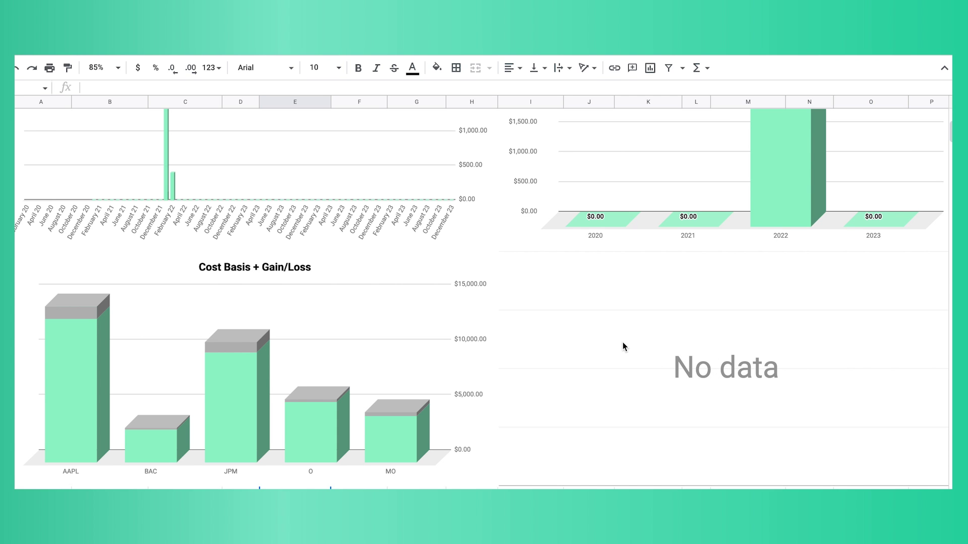
{"action": "scroll", "coordinate": [619, 345], "scroll_direction": "up", "scroll_amount": 5}
{"action": "scroll", "coordinate": [398, 350], "scroll_direction": "down", "scroll_amount": 1}
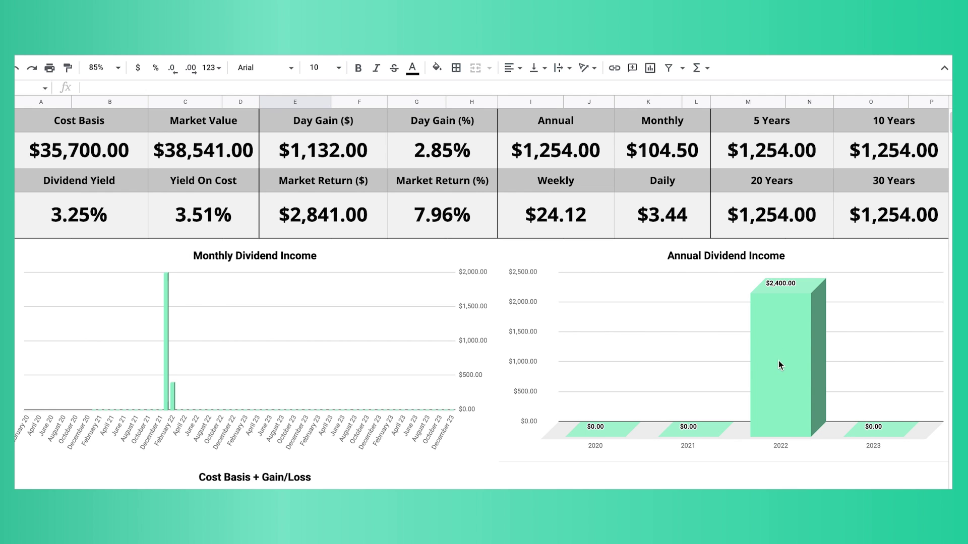
{"action": "scroll", "coordinate": [365, 359], "scroll_direction": "down", "scroll_amount": 5}
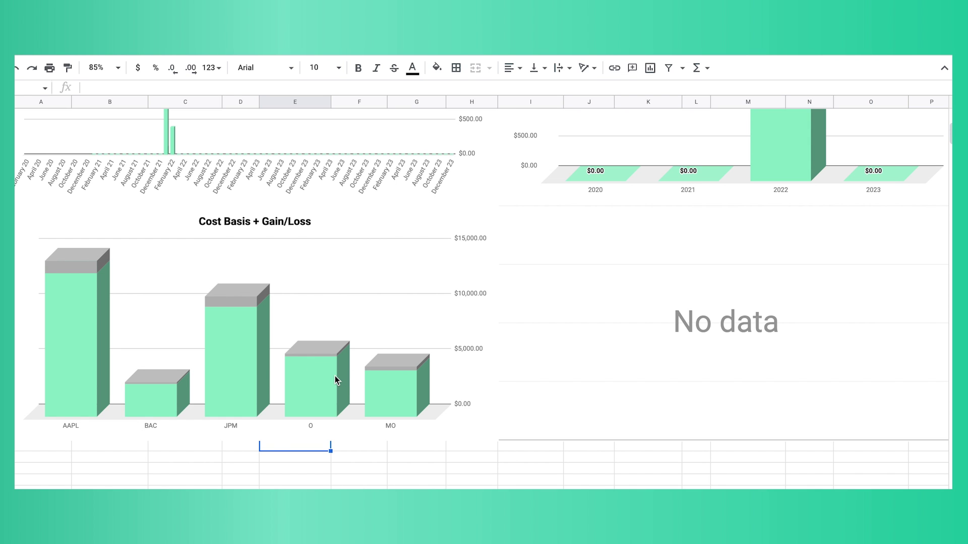
{"action": "scroll", "coordinate": [335, 378], "scroll_direction": "up", "scroll_amount": 6}
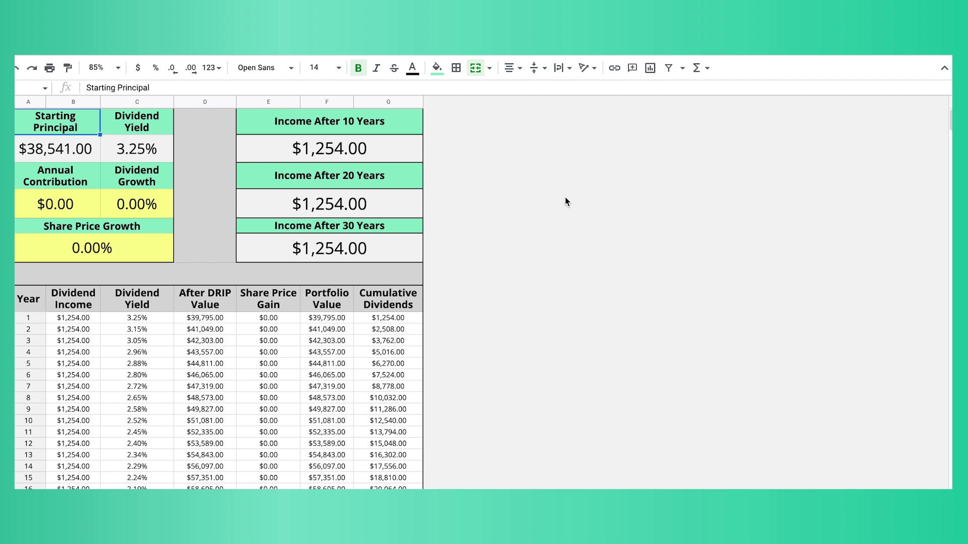
- Examine the projection sheet's Income After 10 Years, Starting Principal and Dividend Yield cells and its year-by-year table
{"action": "left_click", "coordinate": [329, 151]}
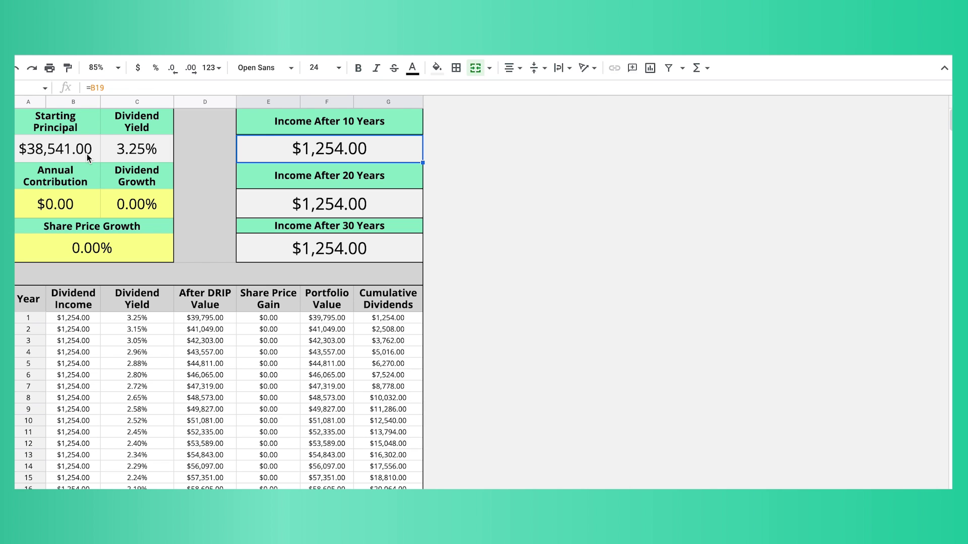
{"action": "left_click", "coordinate": [74, 157]}
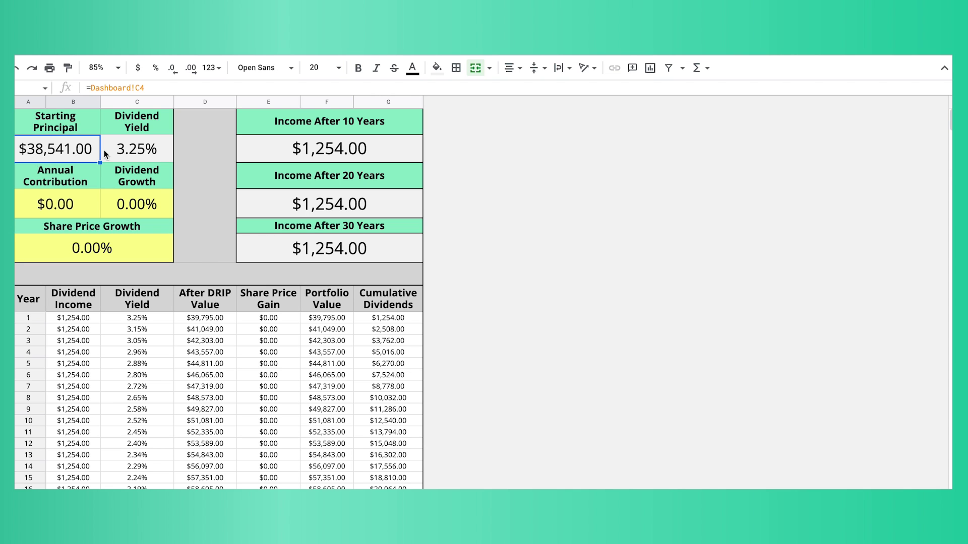
{"action": "left_click", "coordinate": [130, 155]}
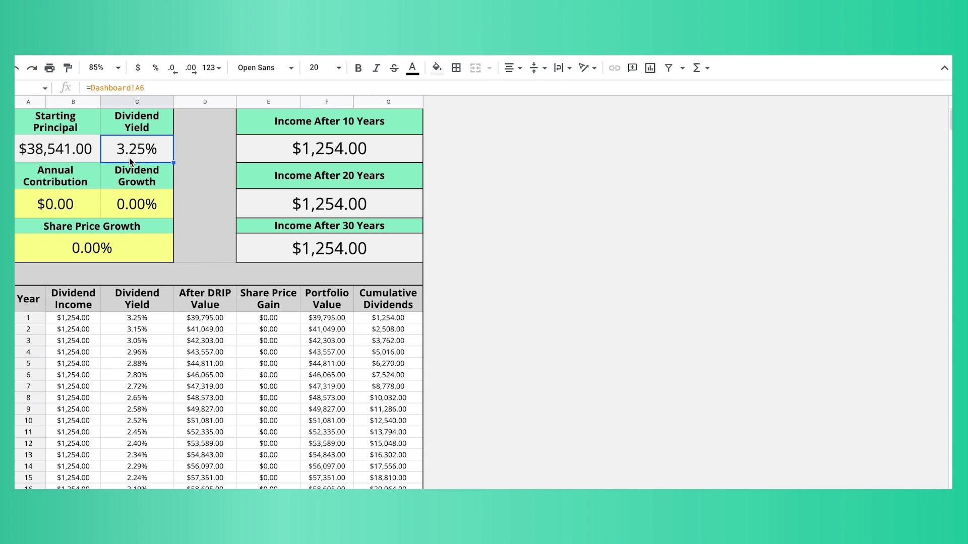
{"action": "scroll", "coordinate": [119, 331], "scroll_direction": "down", "scroll_amount": 3}
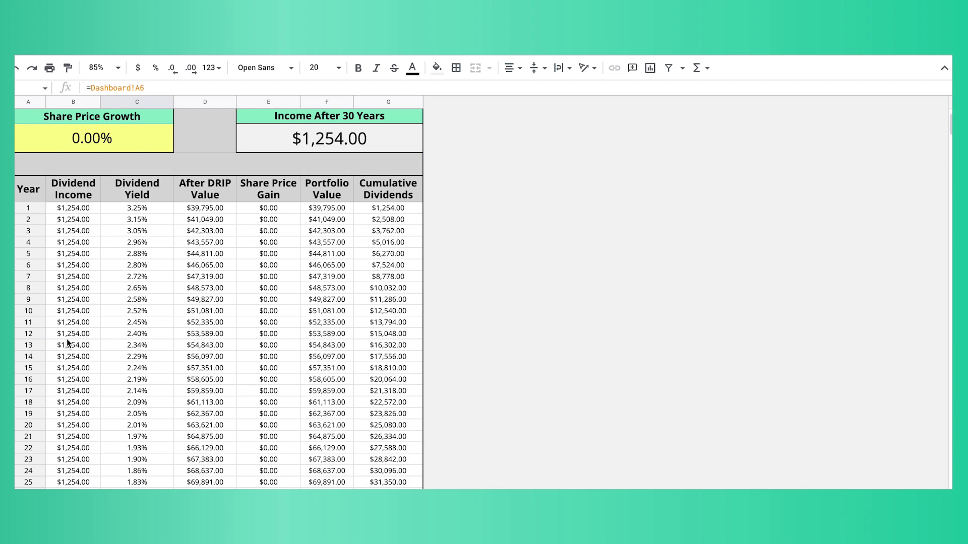
{"action": "scroll", "coordinate": [65, 335], "scroll_direction": "up", "scroll_amount": 3}
- Set the Annual Contribution in the projection inputs to $12,000
{"action": "left_click", "coordinate": [68, 209]}
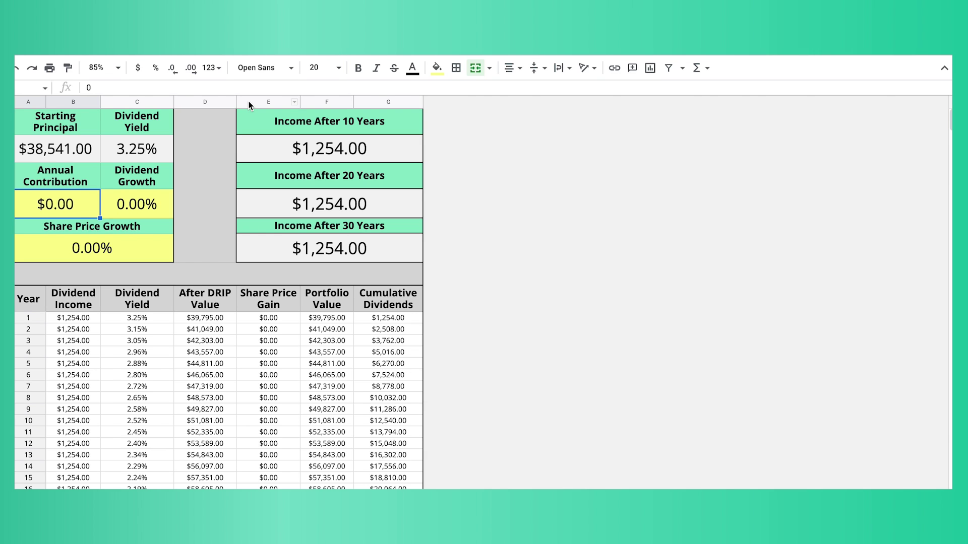
{"action": "type", "text": "12000"}
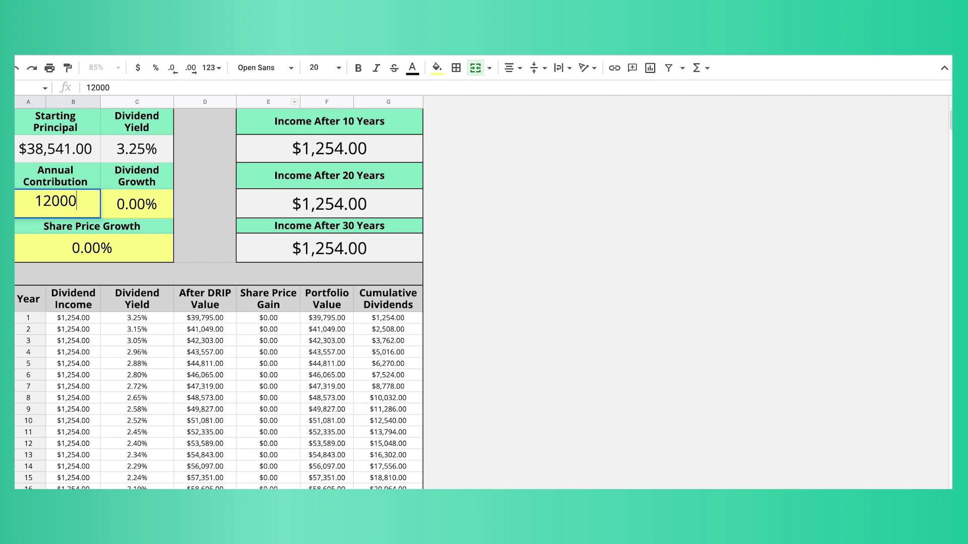
{"action": "key", "text": "Return"}
- Set Dividend Growth to 6% and Share Price Growth to 8% in the projection inputs
{"action": "left_click", "coordinate": [151, 207]}
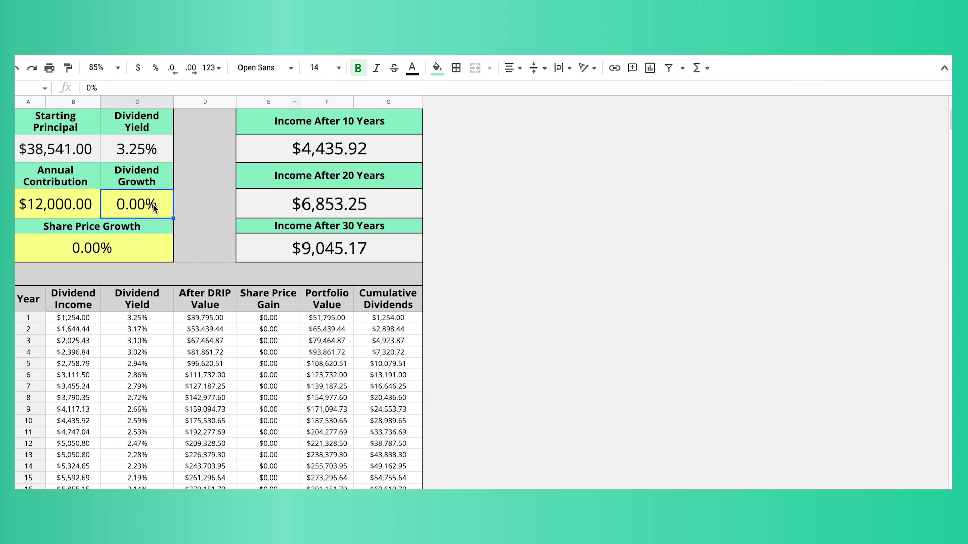
{"action": "type", "text": "6"}
{"action": "key", "text": "Return"}
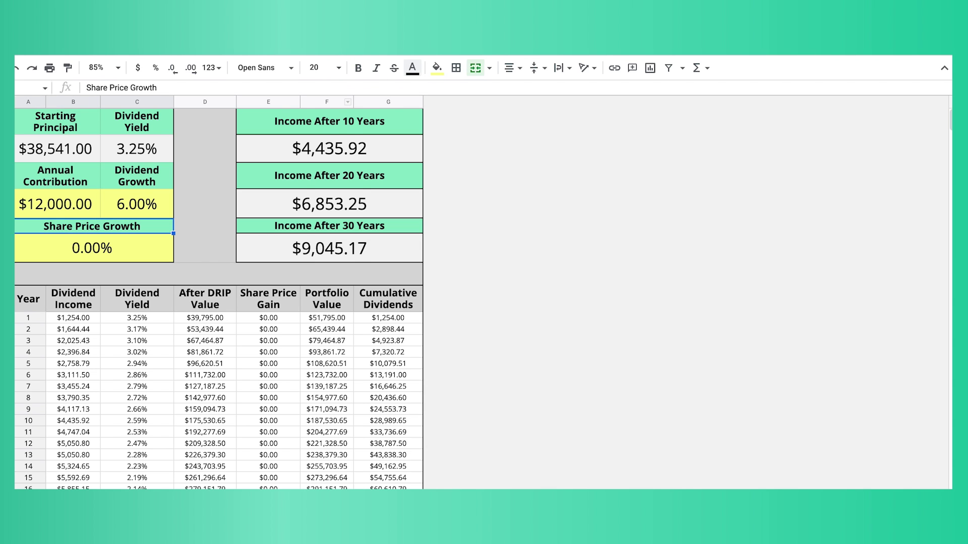
{"action": "left_click", "coordinate": [88, 248]}
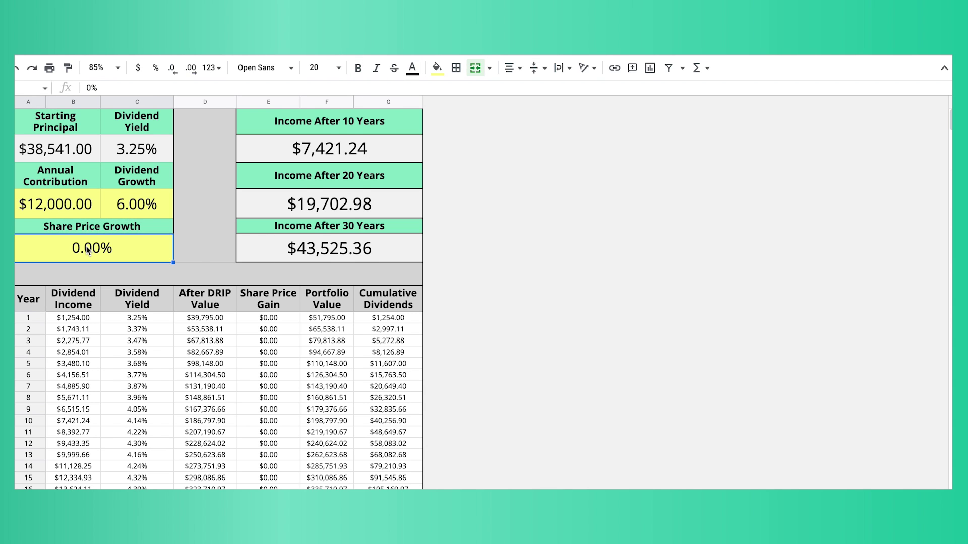
{"action": "type", "text": "8"}
{"action": "key", "text": "Return"}
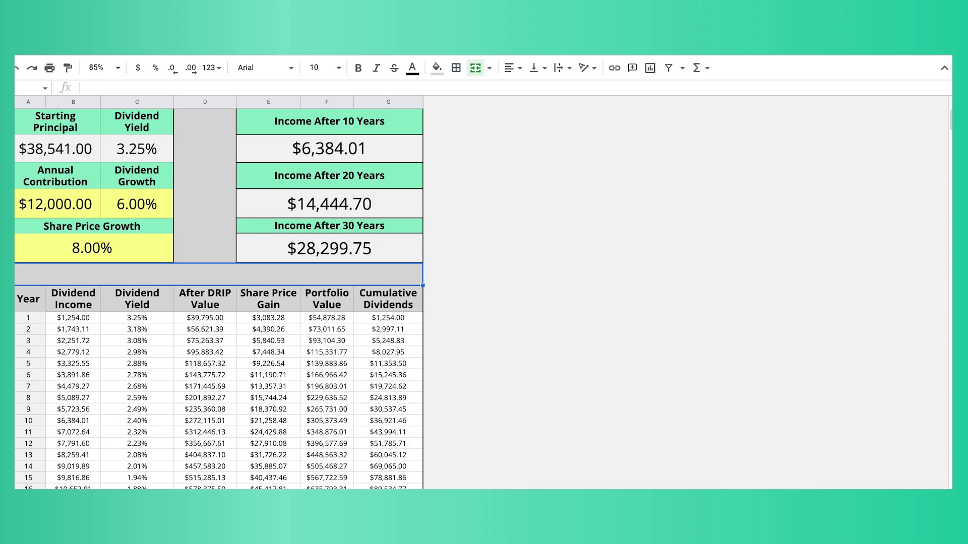
- Review the contribution and growth assumptions against the projected income after 10, 20 and 30 years
{"action": "left_click", "coordinate": [135, 202]}
{"action": "left_click", "coordinate": [51, 203]}
{"action": "left_click", "coordinate": [61, 246]}
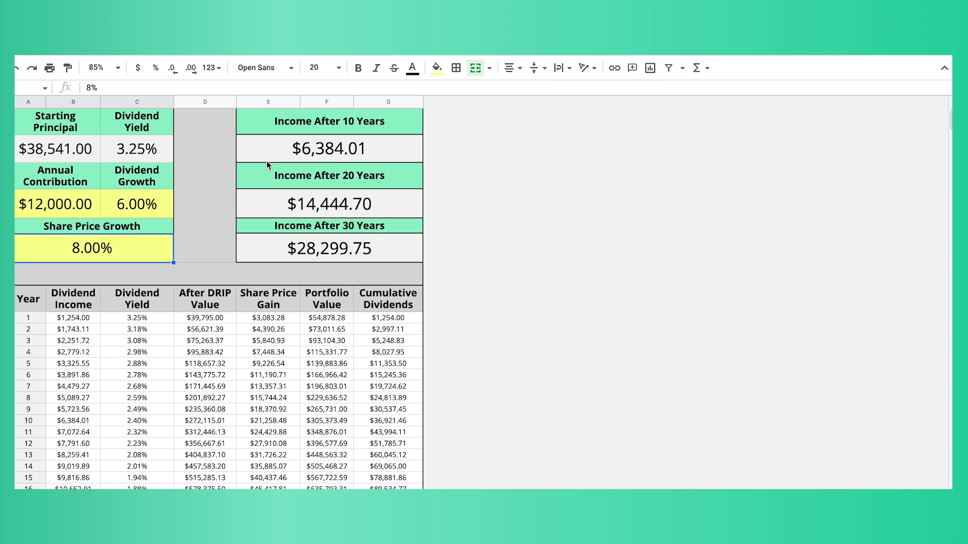
{"action": "left_click", "coordinate": [320, 152]}
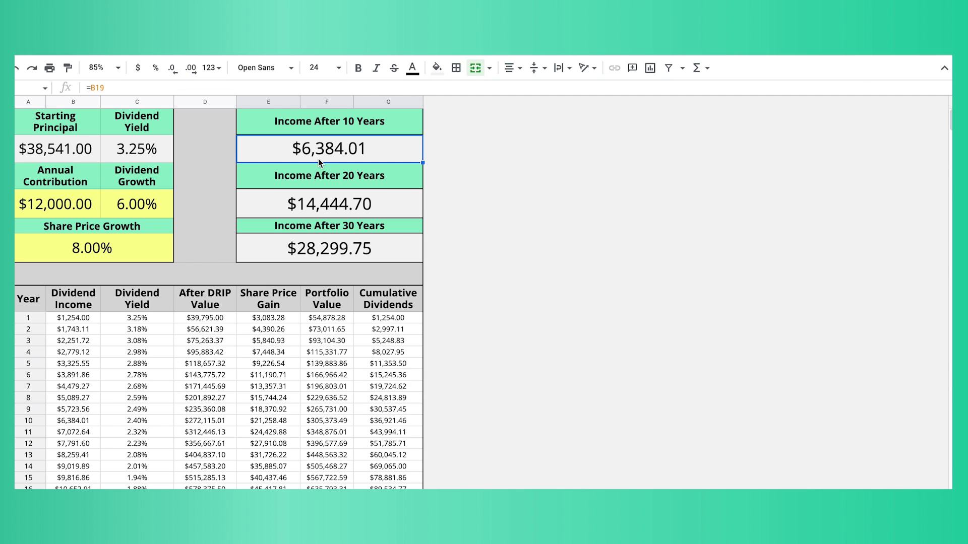
{"action": "left_click", "coordinate": [301, 203]}
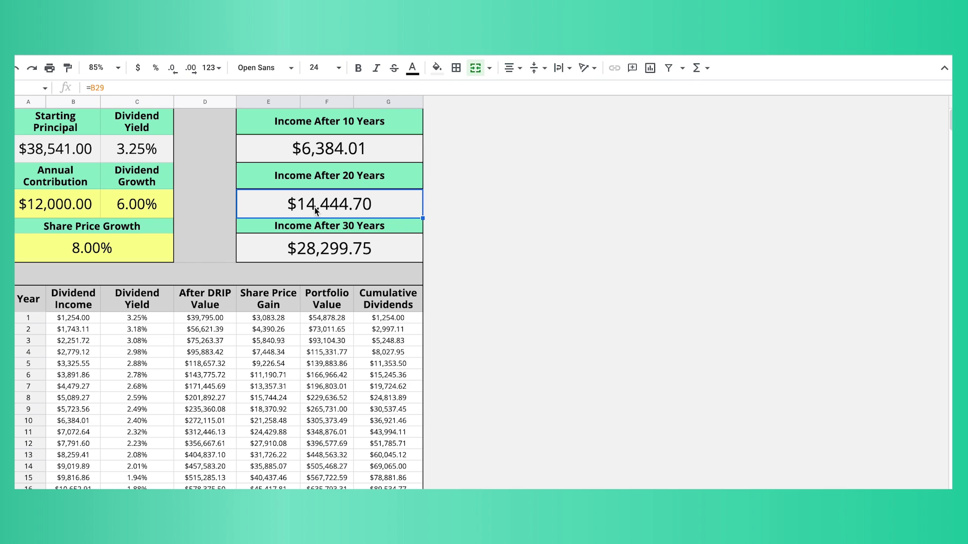
{"action": "left_click", "coordinate": [303, 260]}
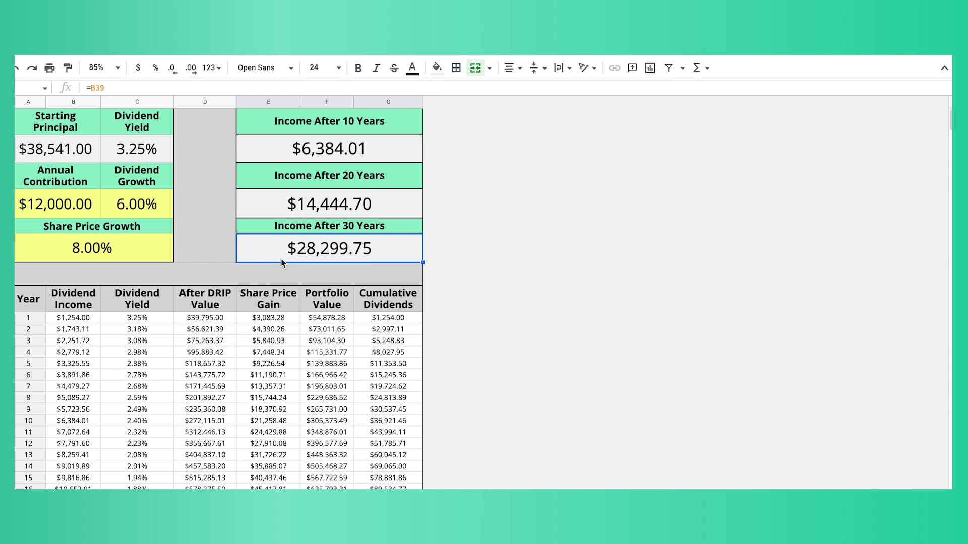
- Examine the Portfolio Value column year by year, from year 1 to year 21 of the projection table
{"action": "scroll", "coordinate": [281, 262], "scroll_direction": "down", "scroll_amount": 2}
{"action": "left_click", "coordinate": [315, 237]}
{"action": "key", "text": "Down"}
{"action": "key", "text": "Down"}
{"action": "key", "text": "Down"}
{"action": "key", "text": "Down"}
{"action": "key", "text": "Down"}
{"action": "key", "text": "Down"}
{"action": "key", "text": "Down"}
{"action": "key", "text": "Down"}
{"action": "key", "text": "Down"}
{"action": "key", "text": "Down"}
{"action": "key", "text": "Down"}
{"action": "key", "text": "Down"}
{"action": "key", "text": "Down"}
{"action": "key", "text": "Down"}
{"action": "key", "text": "Down"}
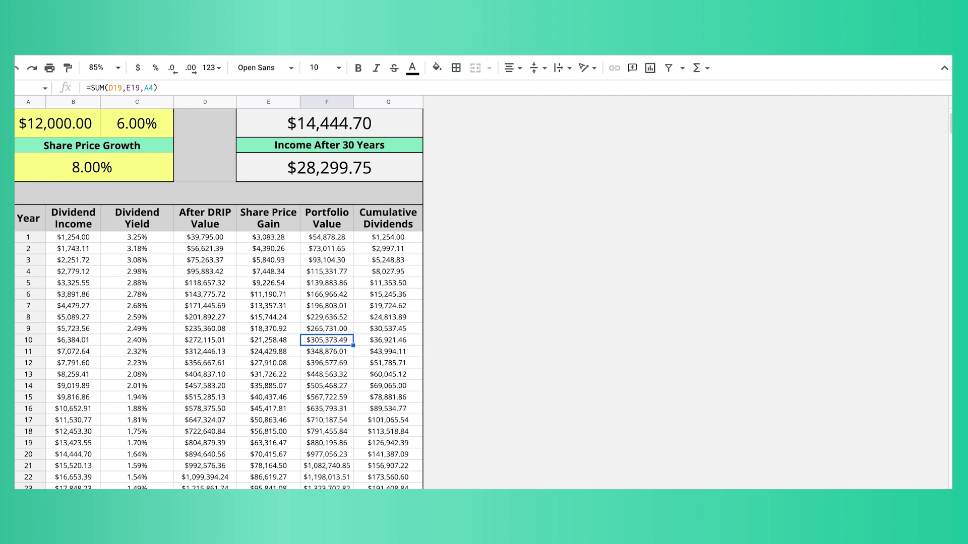
{"action": "key", "text": "Down"}
{"action": "key", "text": "Down"}
{"action": "key", "text": "Down"}
{"action": "key", "text": "Down"}
{"action": "key", "text": "Down"}
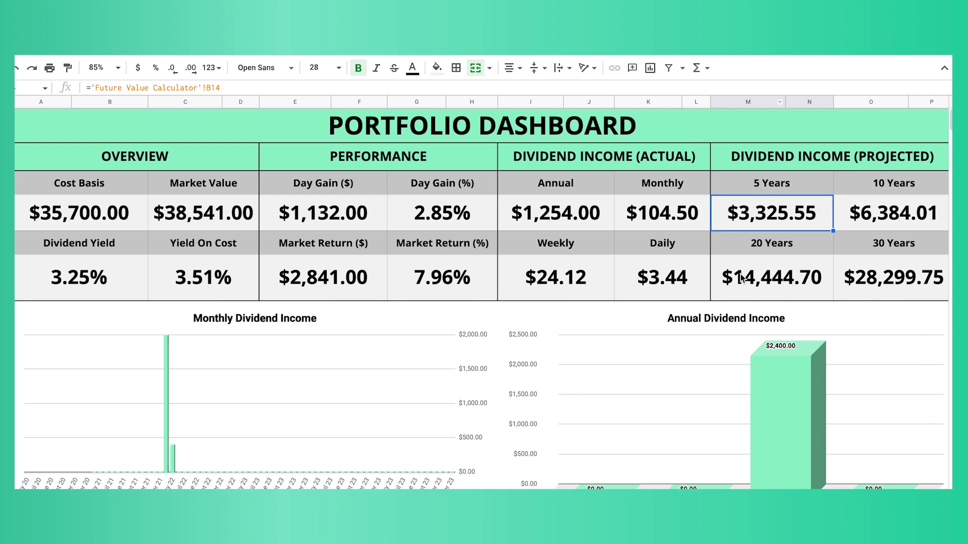
- Review the projected dividend income for 5, 10, 20 and 30 years on the Portfolio Dashboard
{"action": "left_click", "coordinate": [741, 277]}
{"action": "left_click", "coordinate": [883, 280]}
{"action": "left_click", "coordinate": [881, 222]}
{"action": "left_click", "coordinate": [790, 222]}
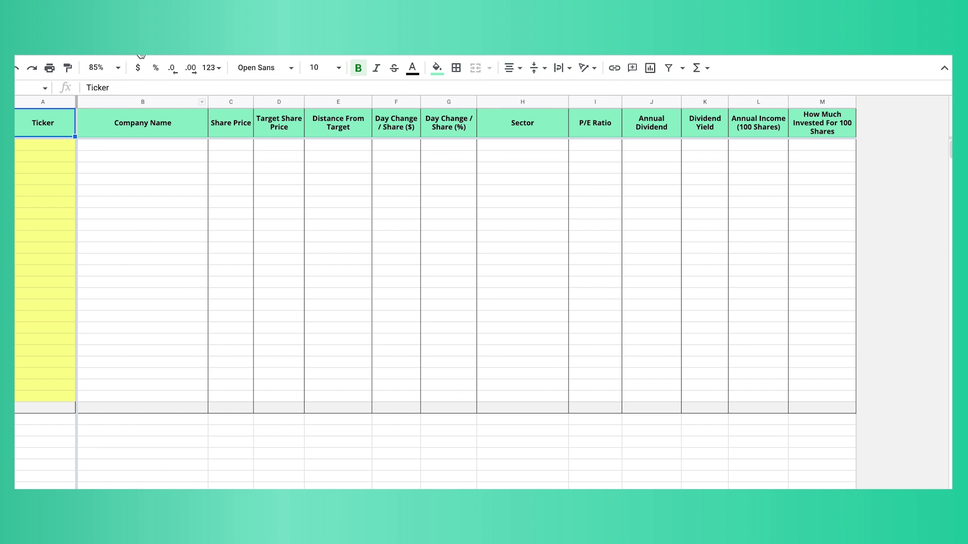
- Add MSFT as the first ticker in the watchlist sheet and look across its data columns
{"action": "left_click", "coordinate": [61, 146]}
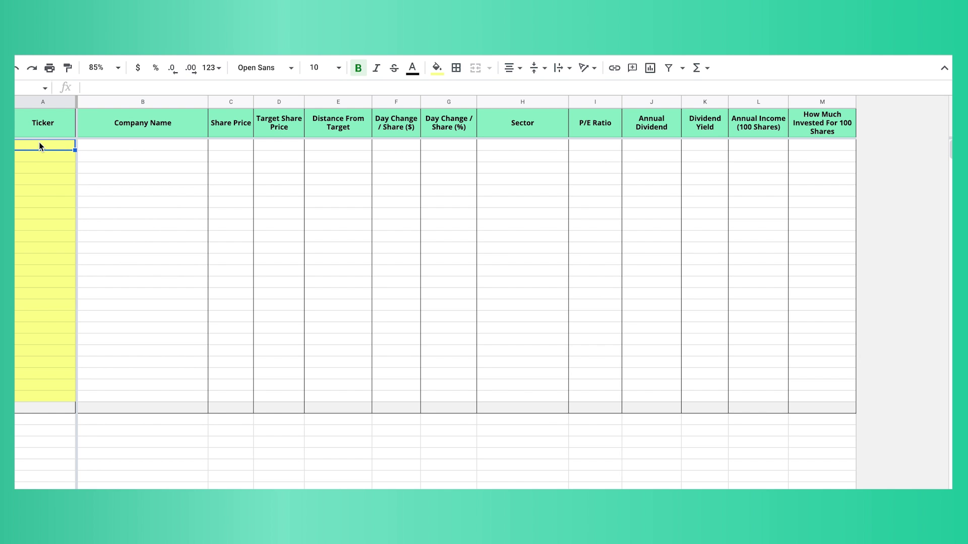
{"action": "type", "text": "MSFT"}
{"action": "key", "text": "Return"}
{"action": "key", "text": "Right"}
{"action": "key", "text": "Right"}
{"action": "key", "text": "Right"}
{"action": "key", "text": "Right"}
{"action": "key", "text": "Right"}
{"action": "key", "text": "Right"}
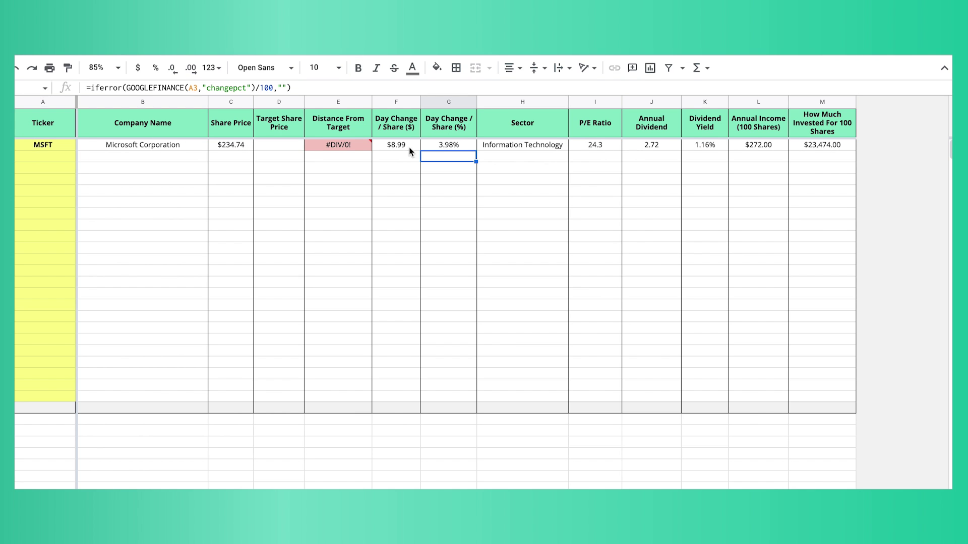
- Fill the Target Share Price column's entry cells with the custom yellow used in the Ticker column
{"action": "left_click_drag", "start_coordinate": [275, 145], "coordinate": [282, 400]}
{"action": "left_click", "coordinate": [437, 67]}
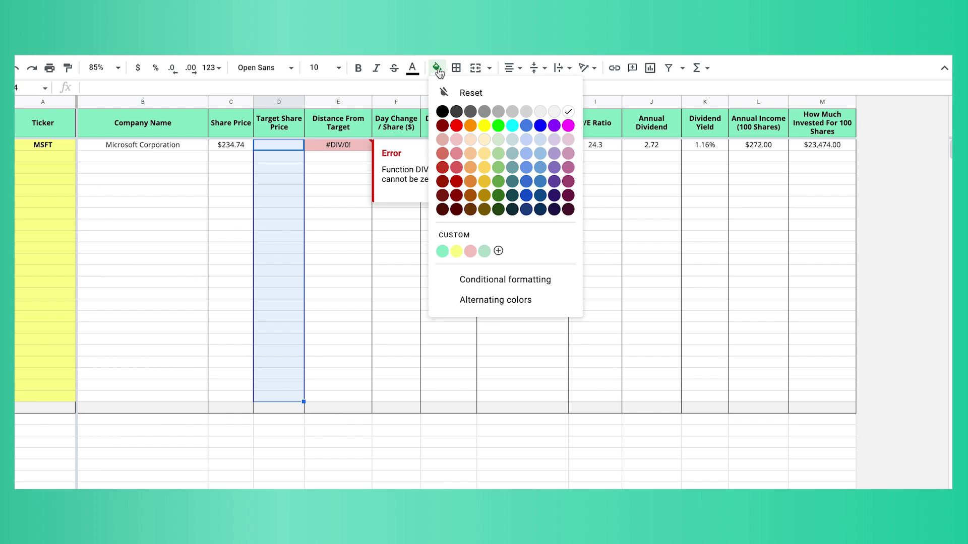
{"action": "left_click", "coordinate": [456, 251]}
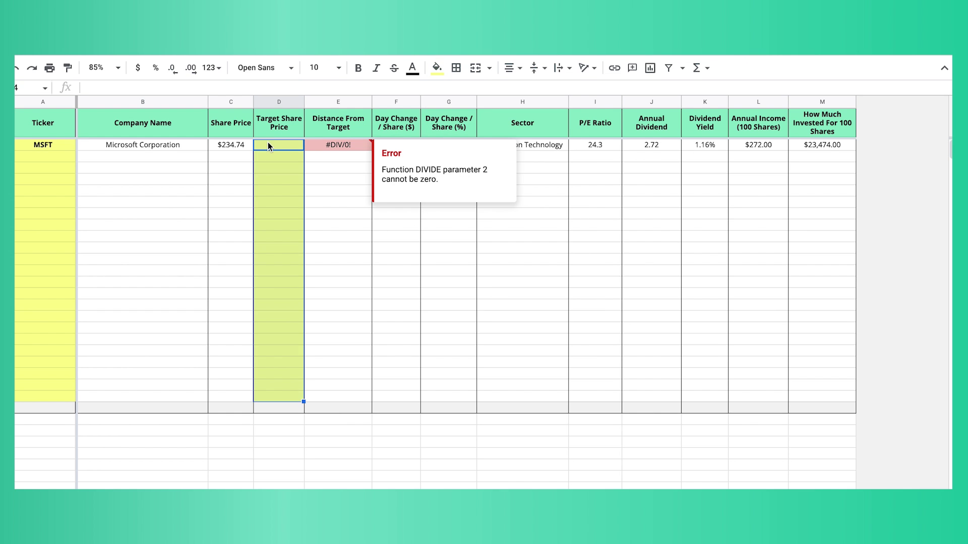
- Set the Target Share Price for MSFT to $220 and inspect its Distance From Target formula
{"action": "left_click", "coordinate": [268, 142]}
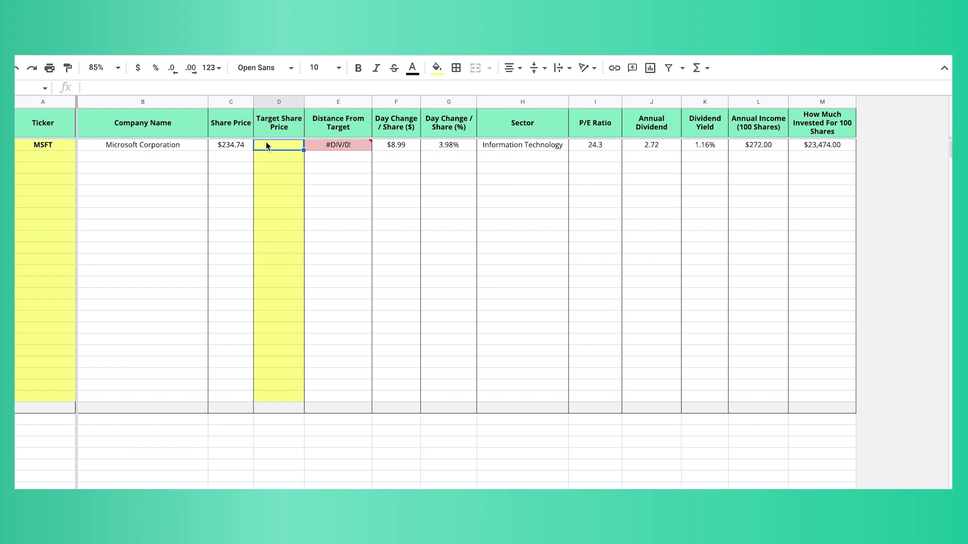
{"action": "left_click", "coordinate": [229, 145]}
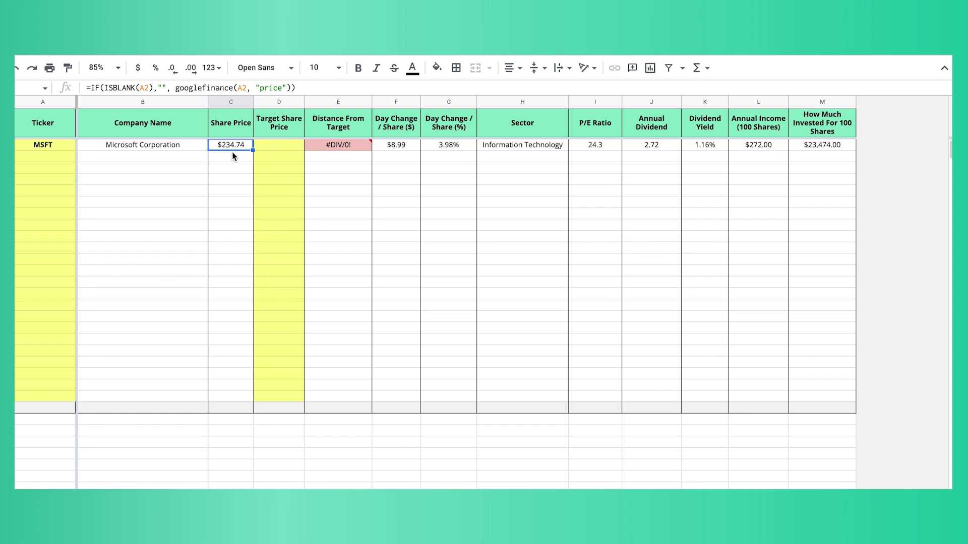
{"action": "left_click", "coordinate": [269, 145]}
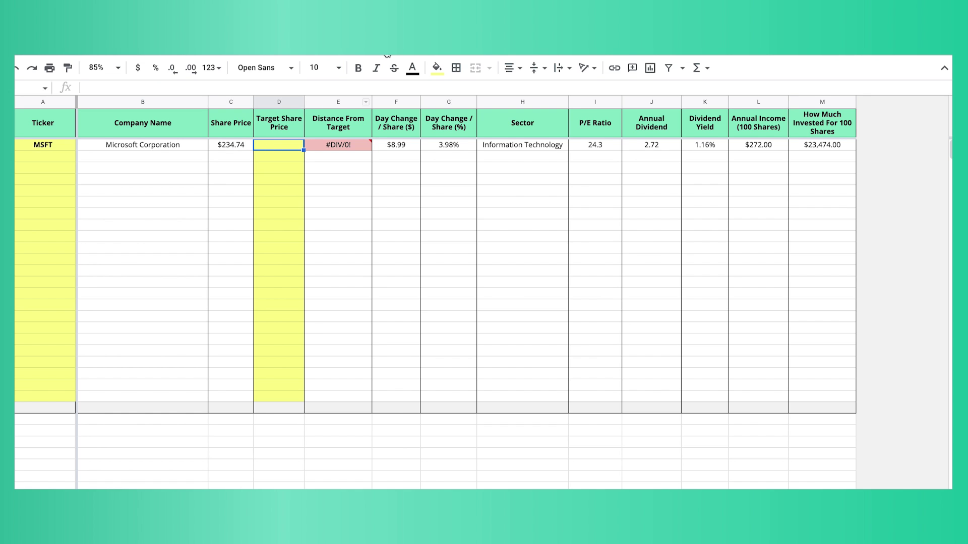
{"action": "type", "text": "220"}
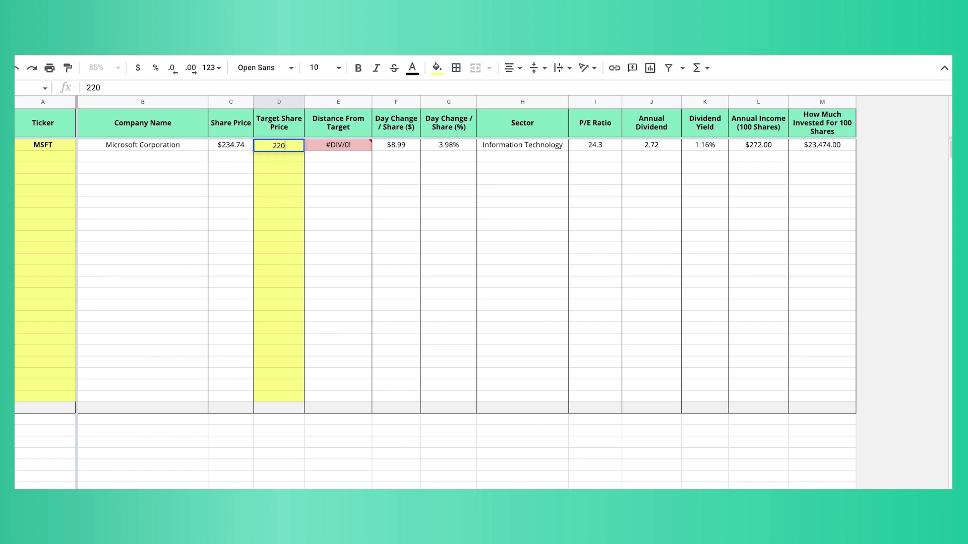
{"action": "key", "text": "Return"}
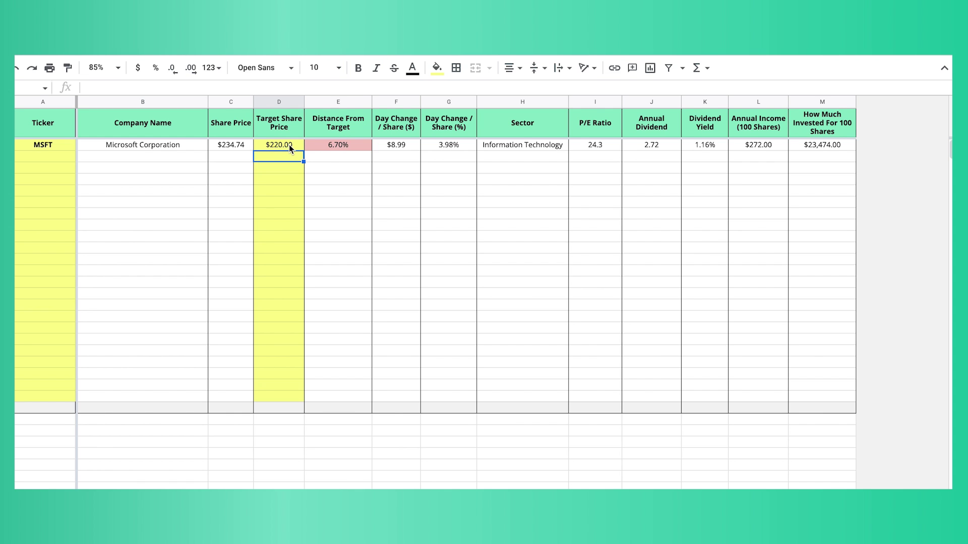
{"action": "left_click", "coordinate": [344, 102]}
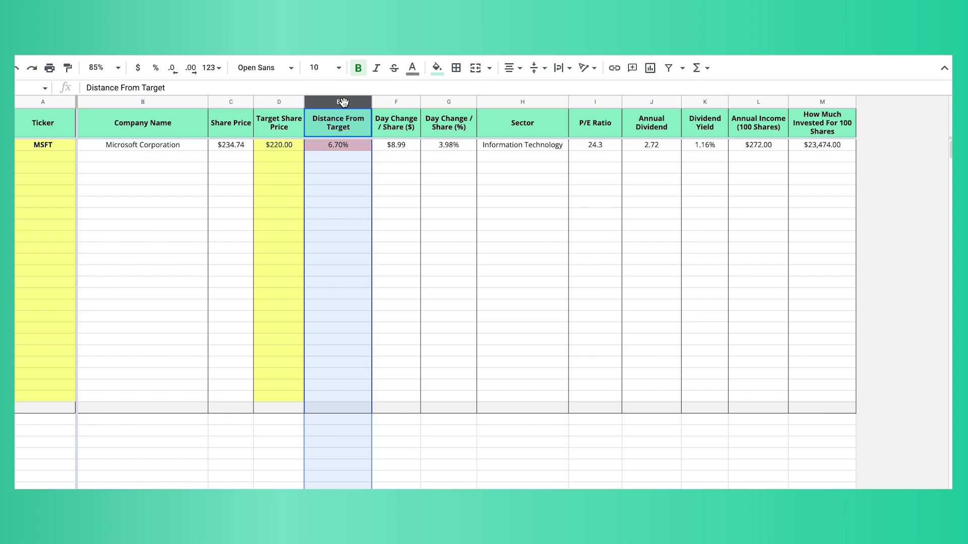
{"action": "left_click", "coordinate": [267, 149]}
{"action": "left_click", "coordinate": [344, 150]}
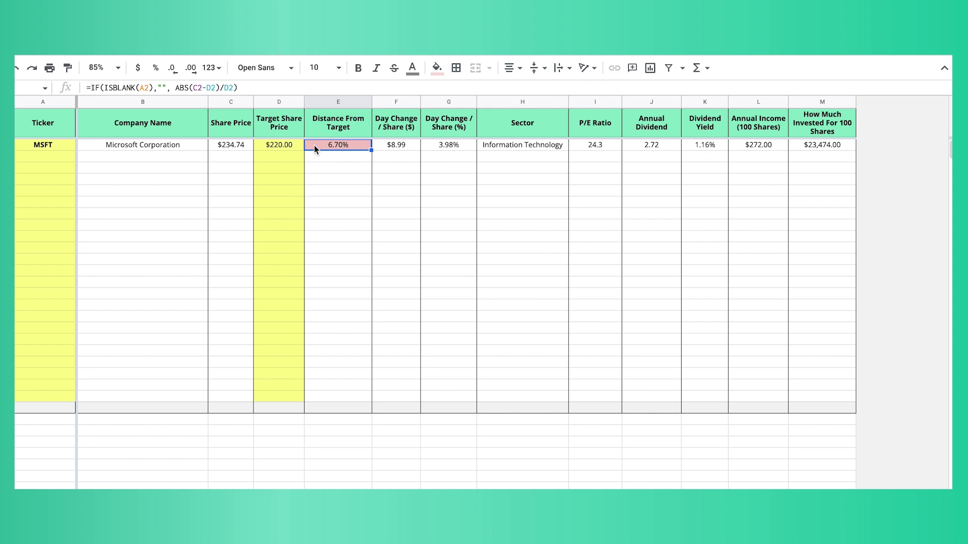
- Set the Target Share Price for MSFT to $240 and check its Distance From Target
{"action": "left_click", "coordinate": [270, 144]}
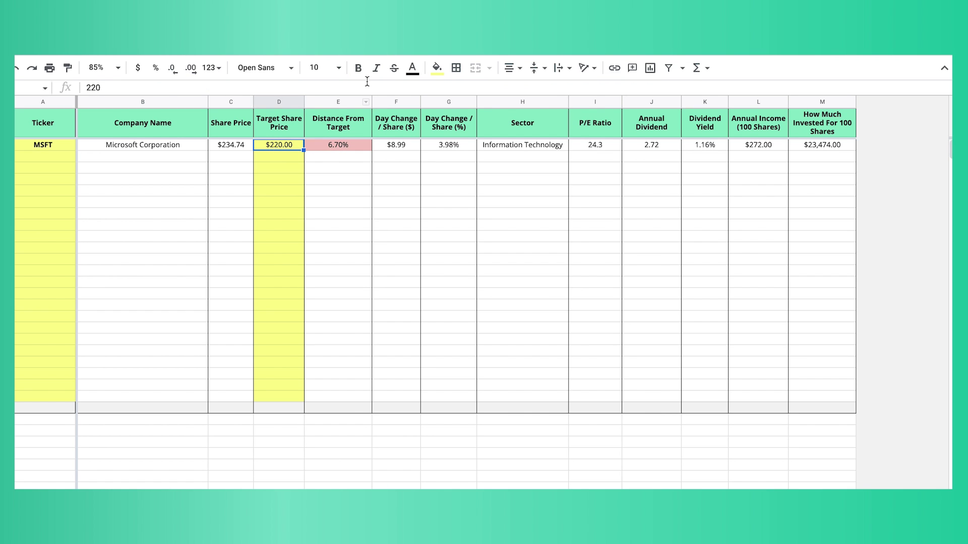
{"action": "type", "text": "240"}
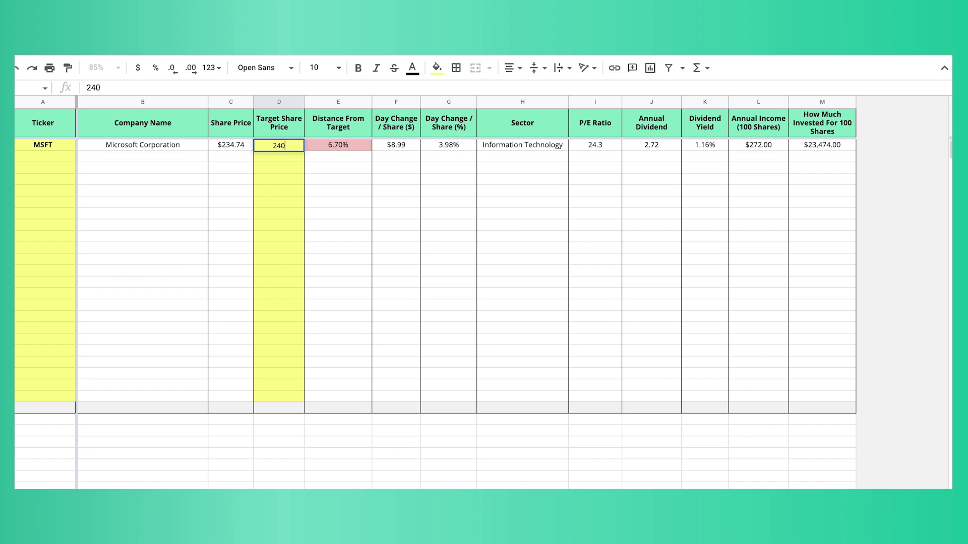
{"action": "key", "text": "Return"}
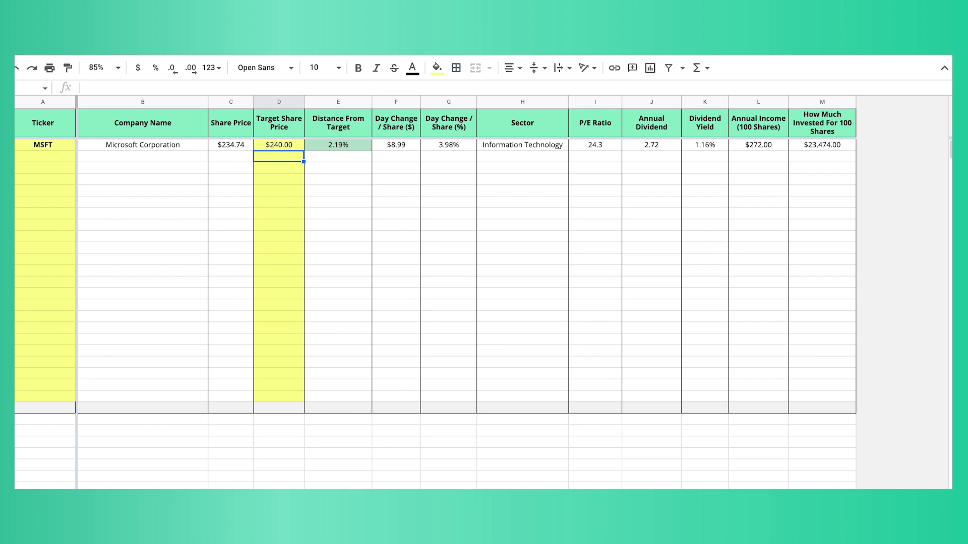
{"action": "left_click", "coordinate": [328, 147]}
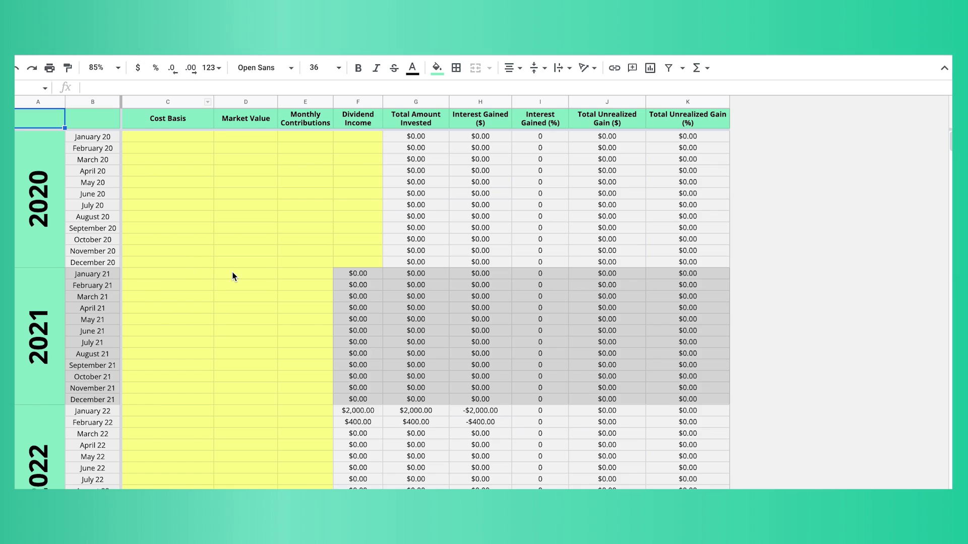
- Enter a Cost Basis of $36,000 and a Market Value of $38,000 for September 22 in the monthly tracking sheet
{"action": "scroll", "coordinate": [232, 273], "scroll_direction": "down", "scroll_amount": 4}
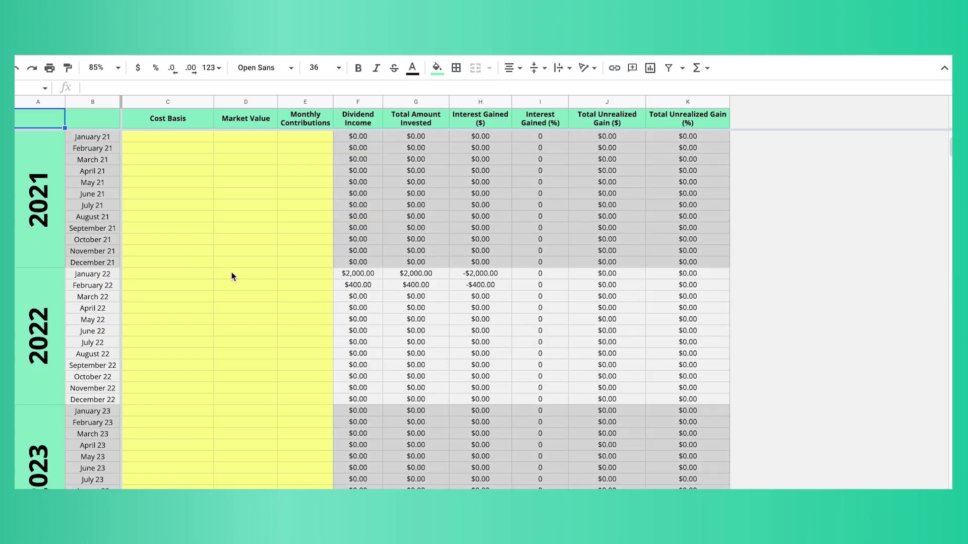
{"action": "left_click", "coordinate": [143, 305]}
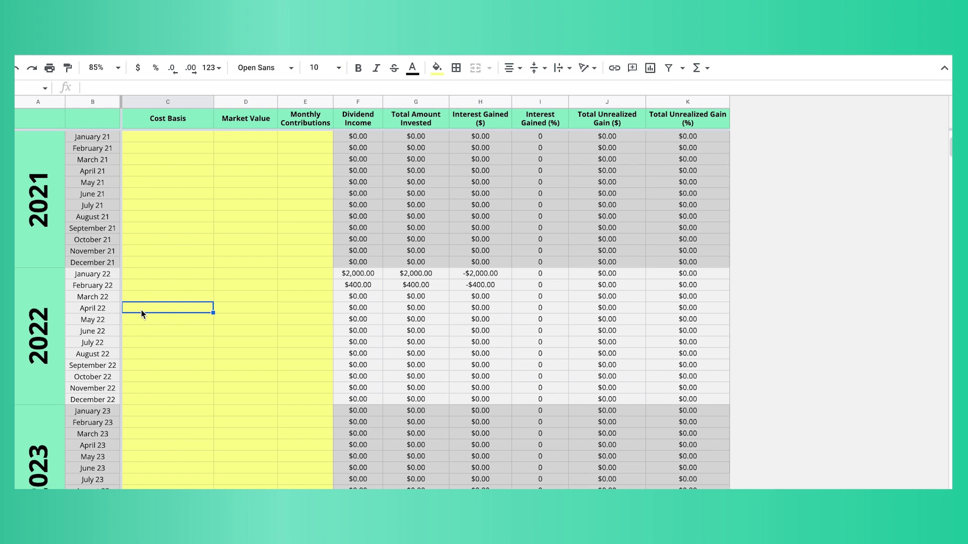
{"action": "scroll", "coordinate": [154, 264], "scroll_direction": "down", "scroll_amount": 1}
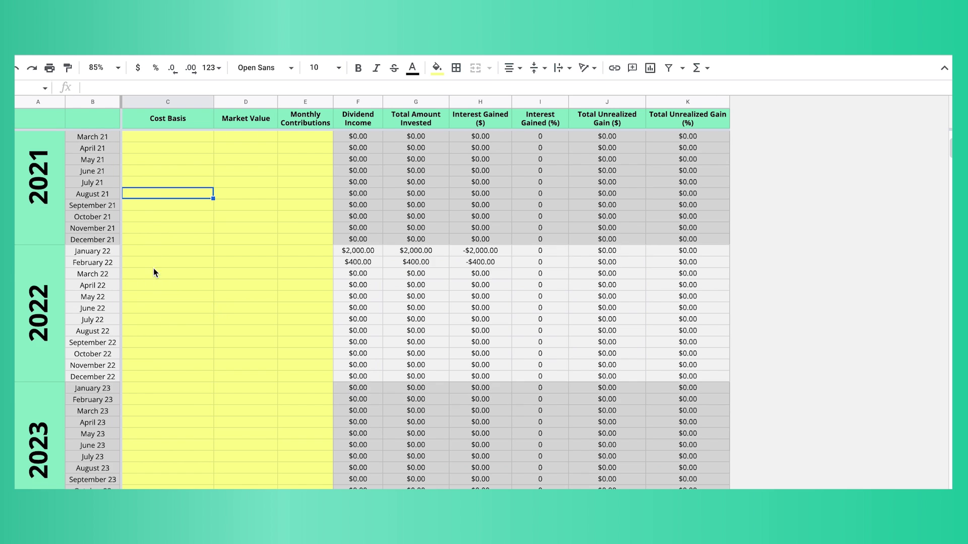
{"action": "left_click", "coordinate": [147, 356]}
{"action": "left_click", "coordinate": [149, 343]}
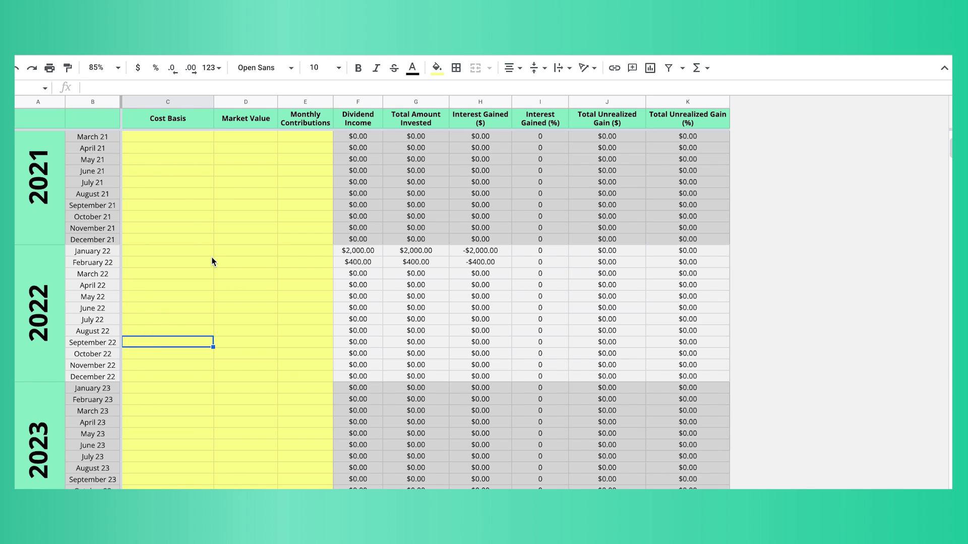
{"action": "type", "text": "36000"}
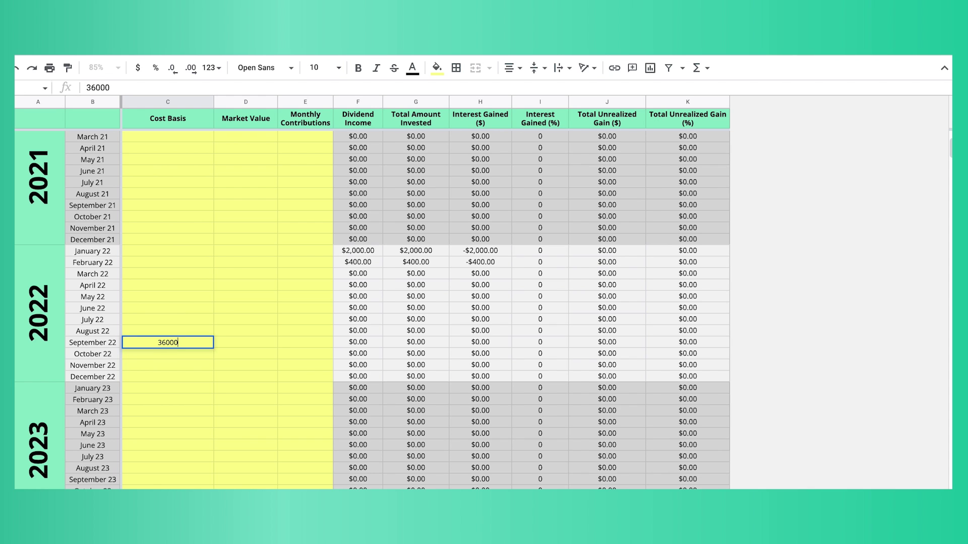
{"action": "key", "text": "Tab"}
{"action": "type", "text": "38000"}
{"action": "key", "text": "Tab"}
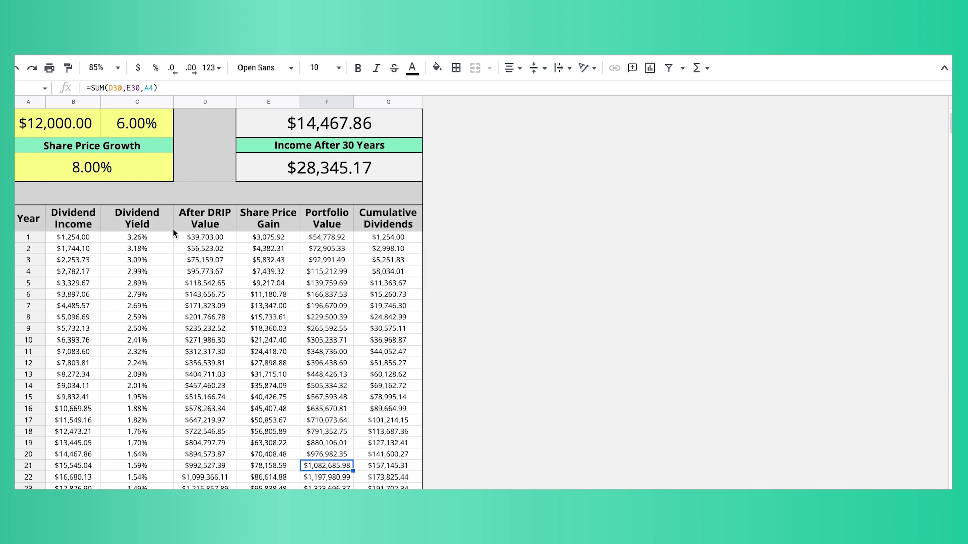
- Enter a Monthly Contribution of 1000 for September 22 and check the dashboard's Portfolio Value chart
{"action": "scroll", "coordinate": [88, 166], "scroll_direction": "up", "scroll_amount": 3}
{"action": "left_click", "coordinate": [45, 206]}
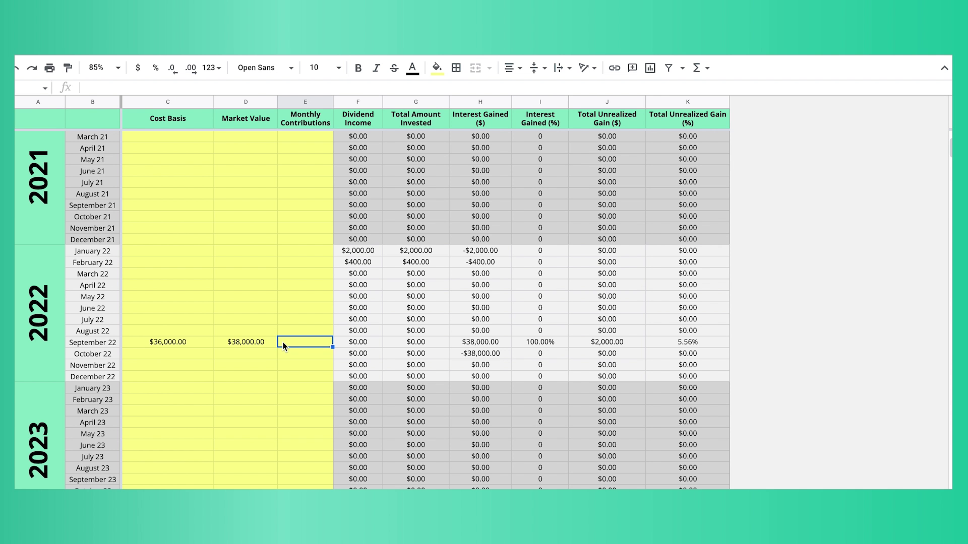
{"action": "type", "text": "1000"}
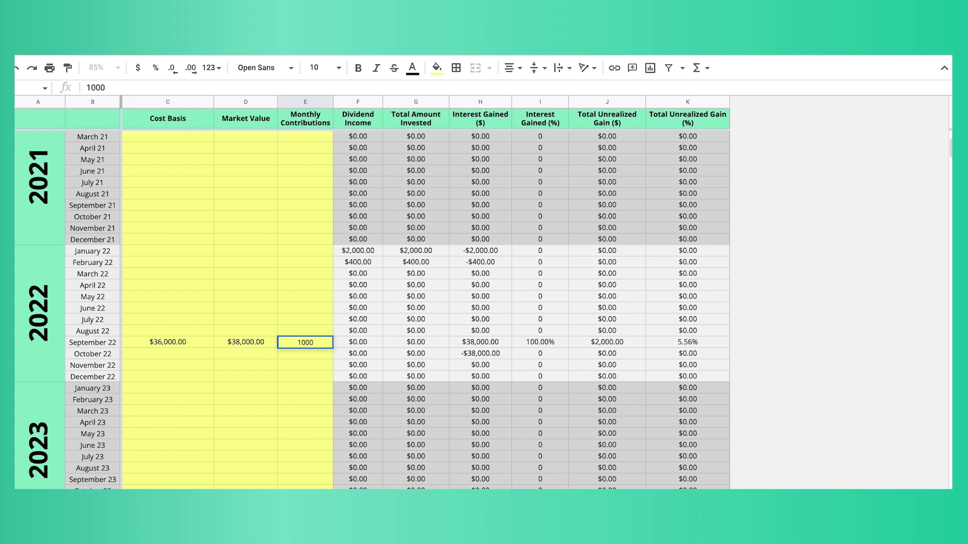
{"action": "left_click", "coordinate": [267, 354]}
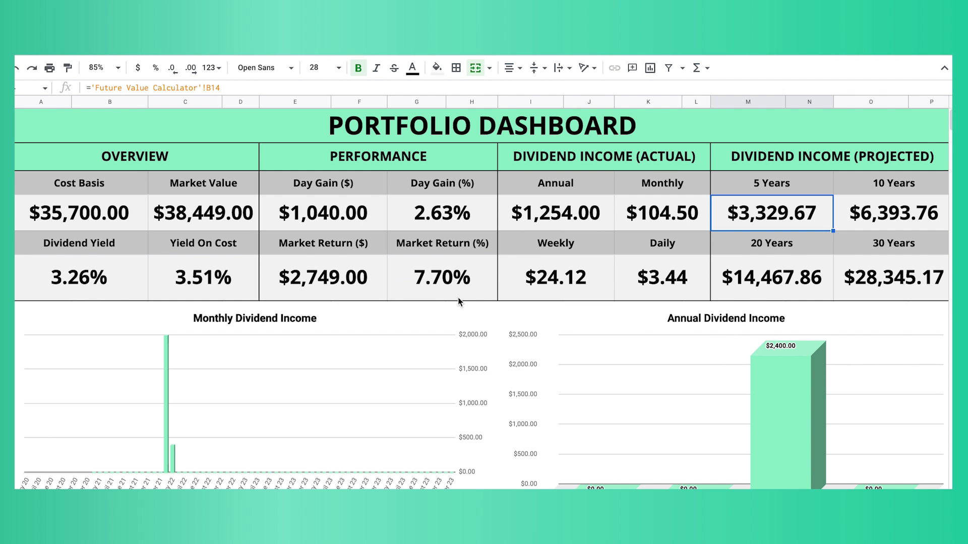
{"action": "scroll", "coordinate": [458, 299], "scroll_direction": "down", "scroll_amount": 10}
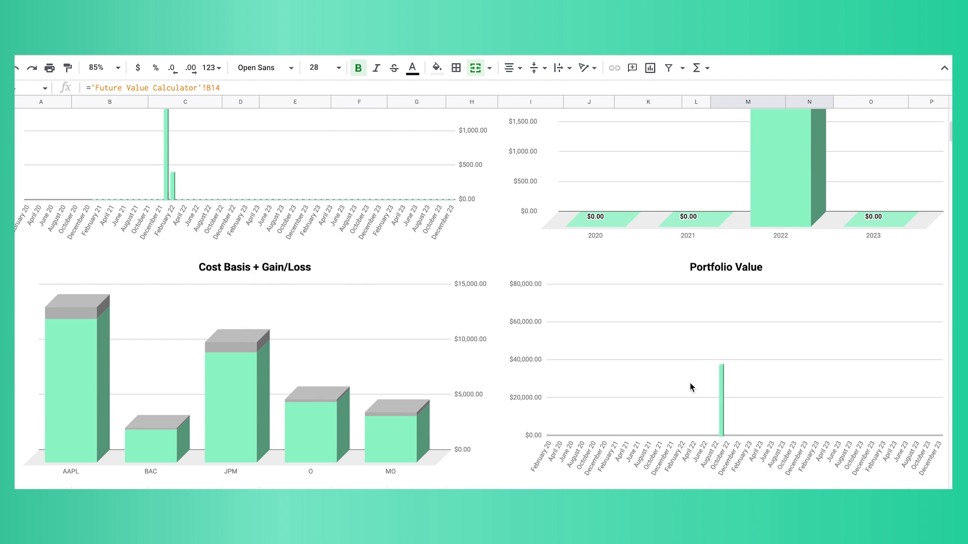
{"action": "left_click", "coordinate": [722, 387]}
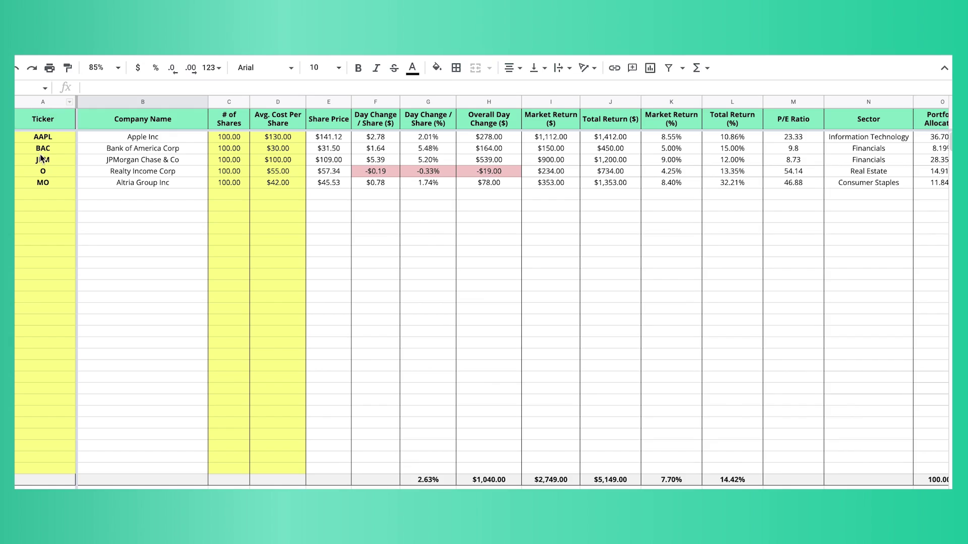
- Examine the Ticker column's filled entries and the empty rows beneath them in the portfolio sheet
{"action": "left_click", "coordinate": [43, 137]}
{"action": "left_click", "coordinate": [43, 149]}
{"action": "key", "text": "Down"}
{"action": "key", "text": "Down"}
{"action": "key", "text": "Down"}
{"action": "key", "text": "Down"}
{"action": "key", "text": "Down"}
{"action": "key", "text": "Down"}
{"action": "key", "text": "Down"}
{"action": "key", "text": "Down"}
{"action": "key", "text": "Down"}
{"action": "key", "text": "Down"}
{"action": "key", "text": "Down"}
{"action": "key", "text": "Down"}
{"action": "key", "text": "Down"}
{"action": "key", "text": "Down"}
{"action": "key", "text": "Down"}
{"action": "key", "text": "Down"}
{"action": "key", "text": "Down"}
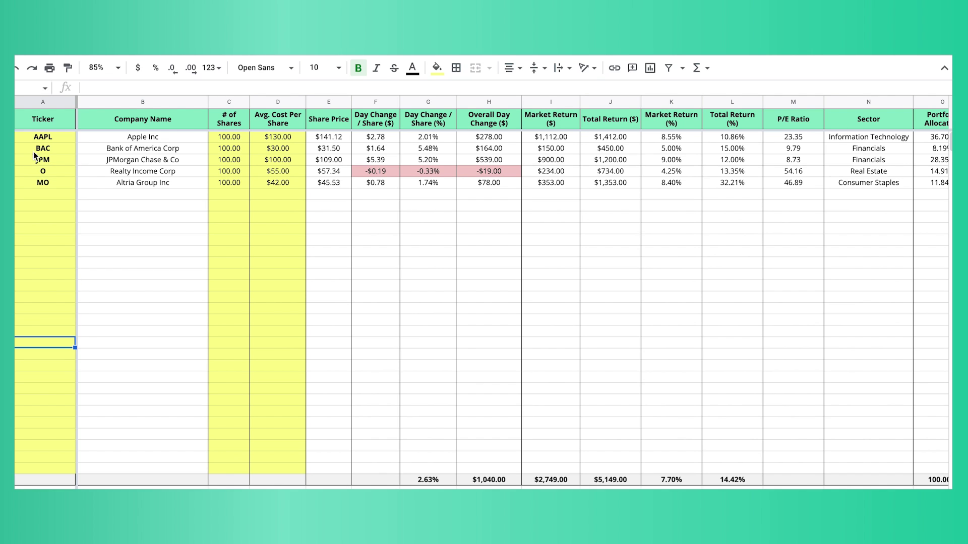
- Delete the unused rows 7 to 31 between the MO entry and the totals row
{"action": "left_click", "coordinate": [6, 195]}
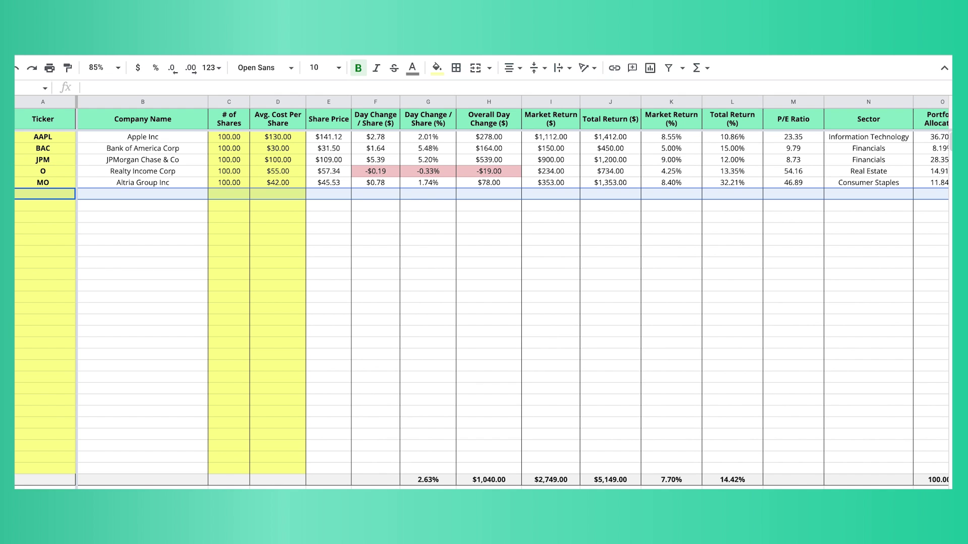
{"action": "right_click", "coordinate": [17, 194]}
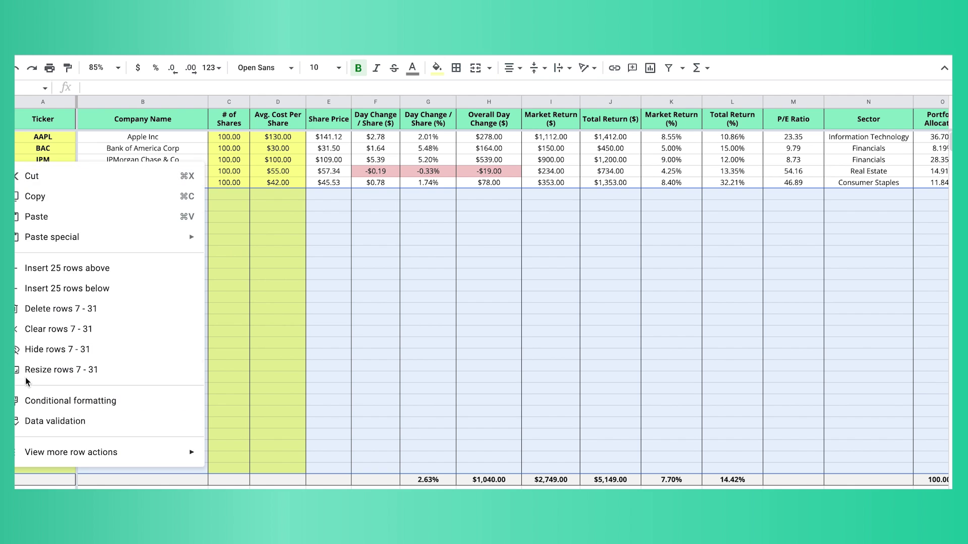
{"action": "left_click", "coordinate": [166, 310]}
{"action": "scroll", "coordinate": [164, 183], "scroll_direction": "right", "scroll_amount": 10}
{"action": "scroll", "coordinate": [164, 183], "scroll_direction": "left", "scroll_amount": 10}
{"action": "left_click", "coordinate": [6, 170]}
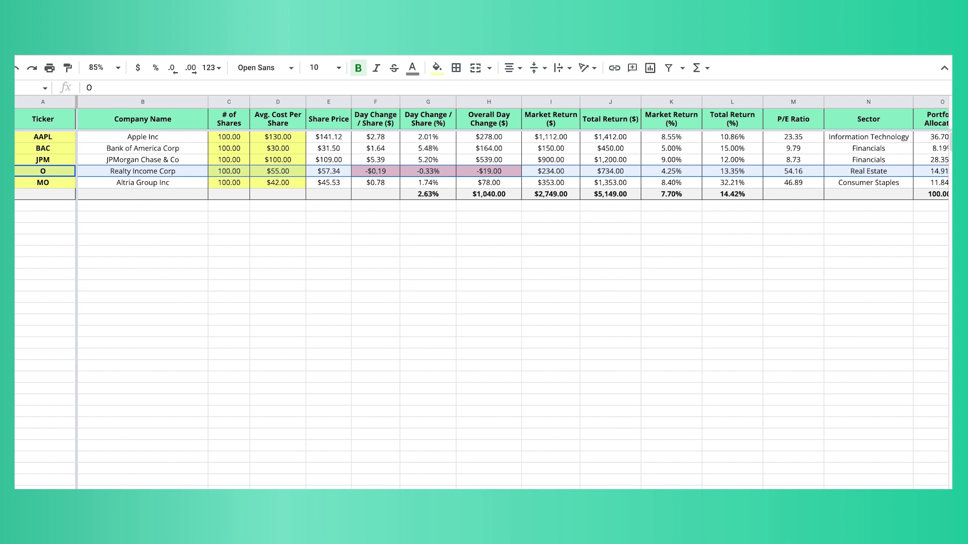
{"action": "right_click", "coordinate": [6, 171]}
{"action": "key", "text": "Escape"}
{"action": "left_click", "coordinate": [6, 182]}
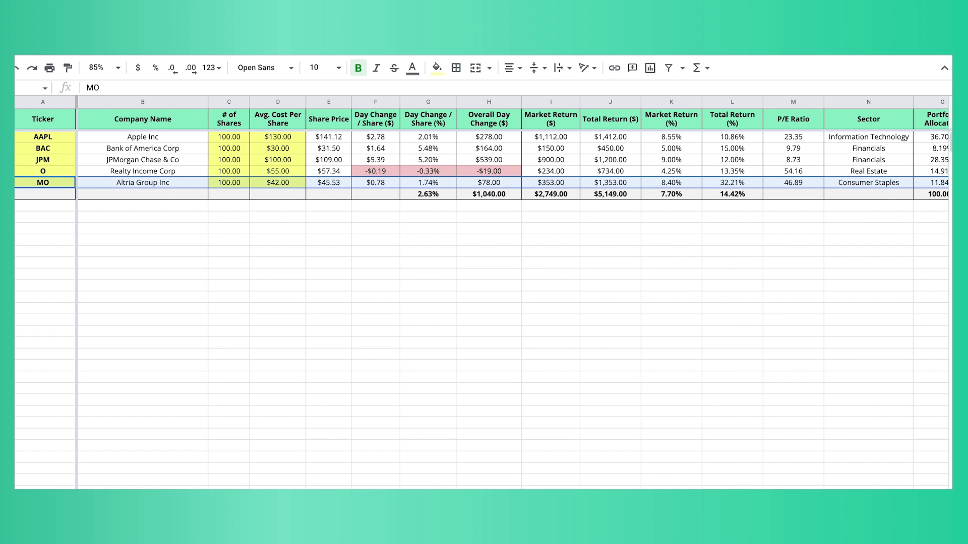
- Insert a blank row between BAC and JPM and inspect the totals row's cells through Total Return (%)
{"action": "left_click", "coordinate": [6, 148]}
{"action": "right_click", "coordinate": [6, 149]}
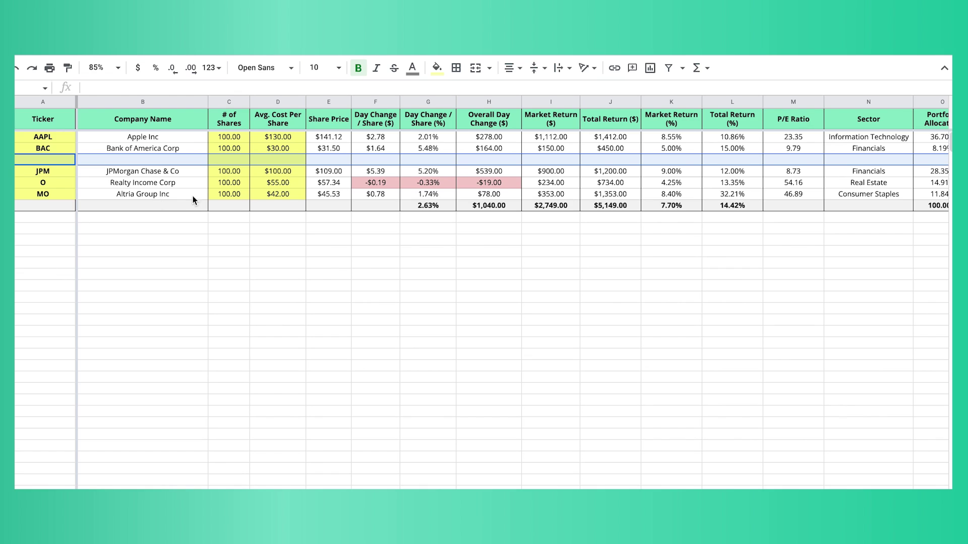
{"action": "left_click", "coordinate": [463, 203]}
{"action": "key", "text": "Right"}
{"action": "key", "text": "Right"}
{"action": "key", "text": "Right"}
{"action": "key", "text": "Right"}
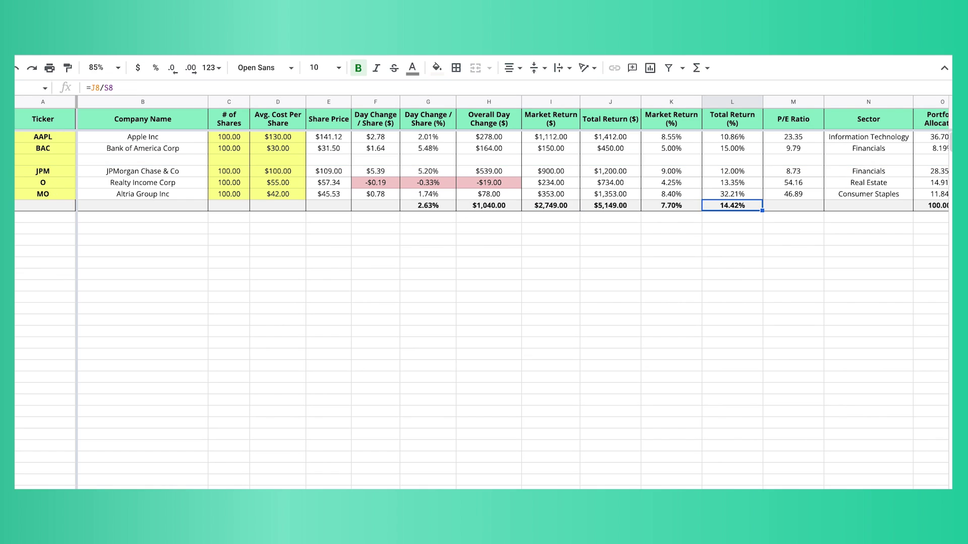
- Enter KO as the ticker in the blank row below BAC and check that row's other cells
{"action": "left_click", "coordinate": [29, 160]}
{"action": "key", "text": "shift+space"}
{"action": "left_click", "coordinate": [27, 160]}
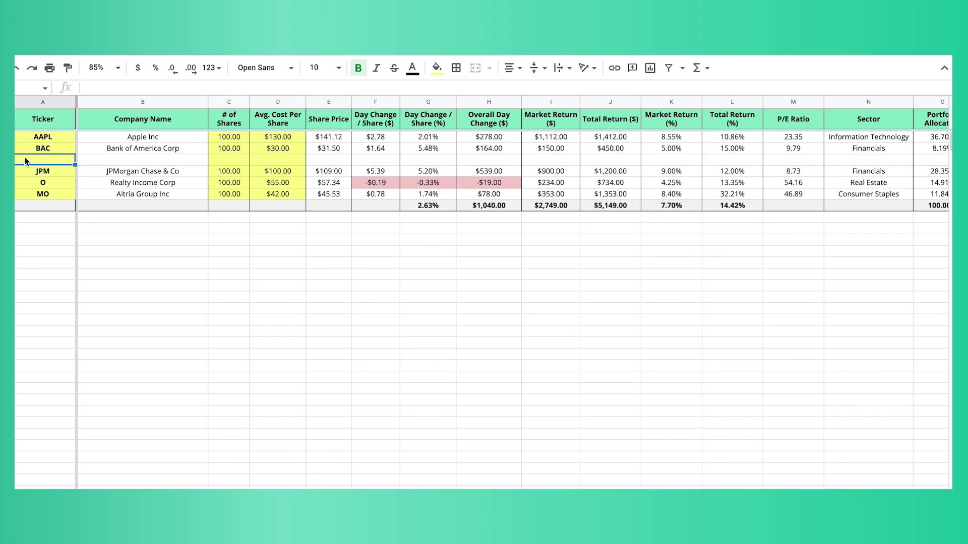
{"action": "type", "text": "KO"}
{"action": "key", "text": "Return"}
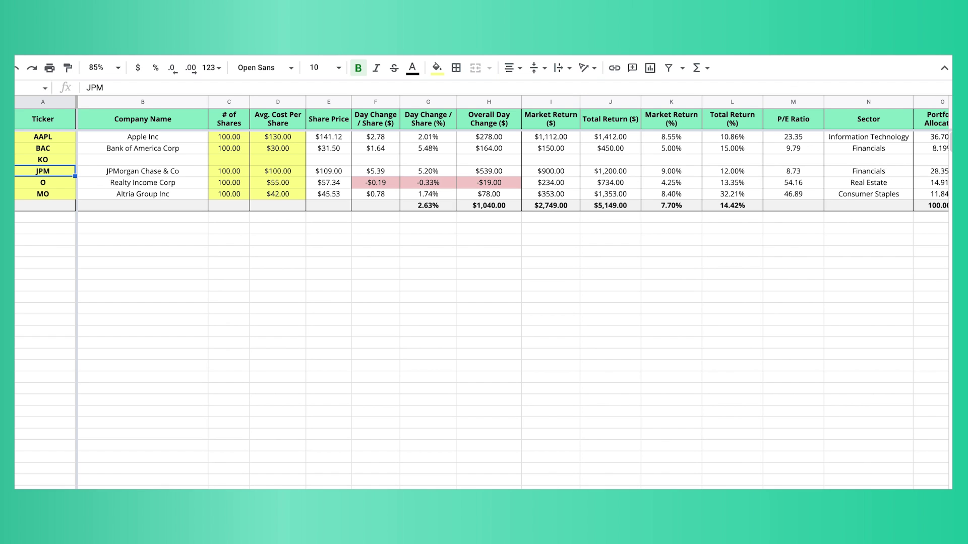
{"action": "left_click", "coordinate": [36, 162]}
{"action": "key", "text": "Right"}
{"action": "key", "text": "Right"}
{"action": "key", "text": "Right"}
{"action": "key", "text": "Right"}
{"action": "key", "text": "Right"}
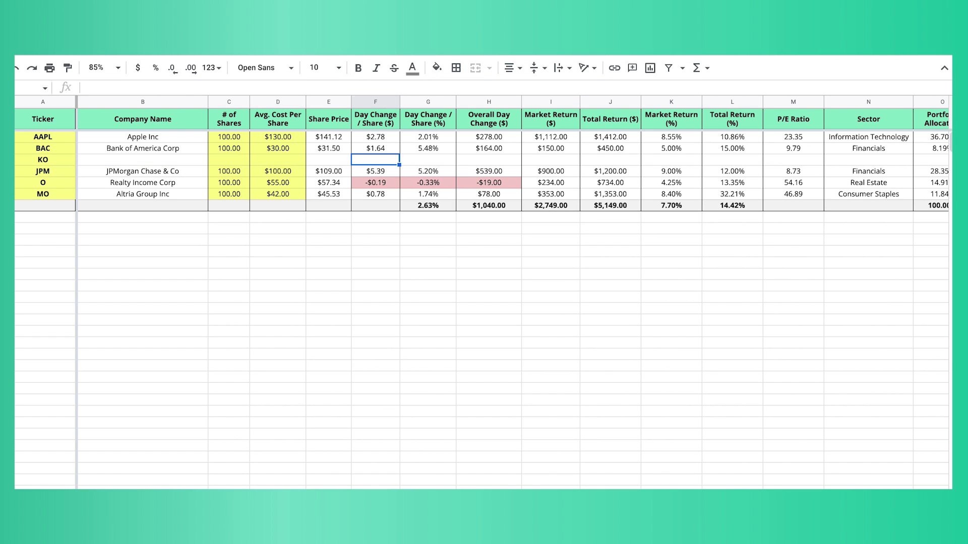
- Fill the BAC row's cells from Company Name through Annual Shares Purch. w/ Div. down into the KO row
{"action": "left_click", "coordinate": [176, 157]}
{"action": "scroll", "coordinate": [597, 148], "scroll_direction": "right", "scroll_amount": 8}
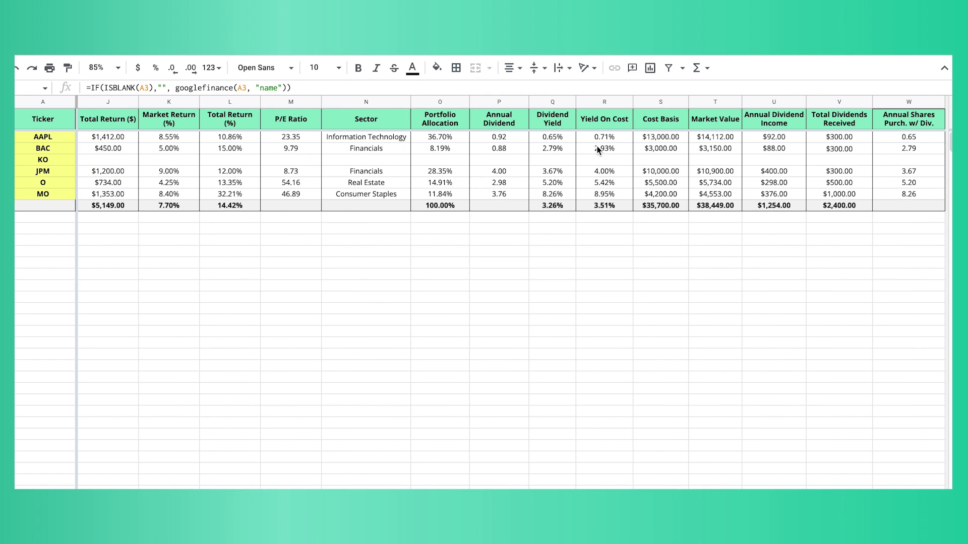
{"action": "scroll", "coordinate": [579, 184], "scroll_direction": "left", "scroll_amount": 8}
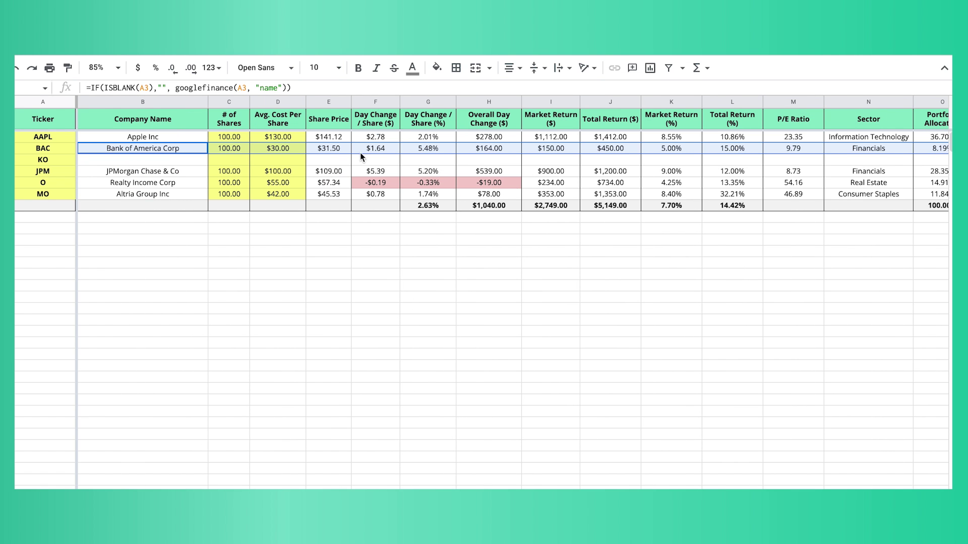
{"action": "scroll", "coordinate": [880, 151], "scroll_direction": "right", "scroll_amount": 8}
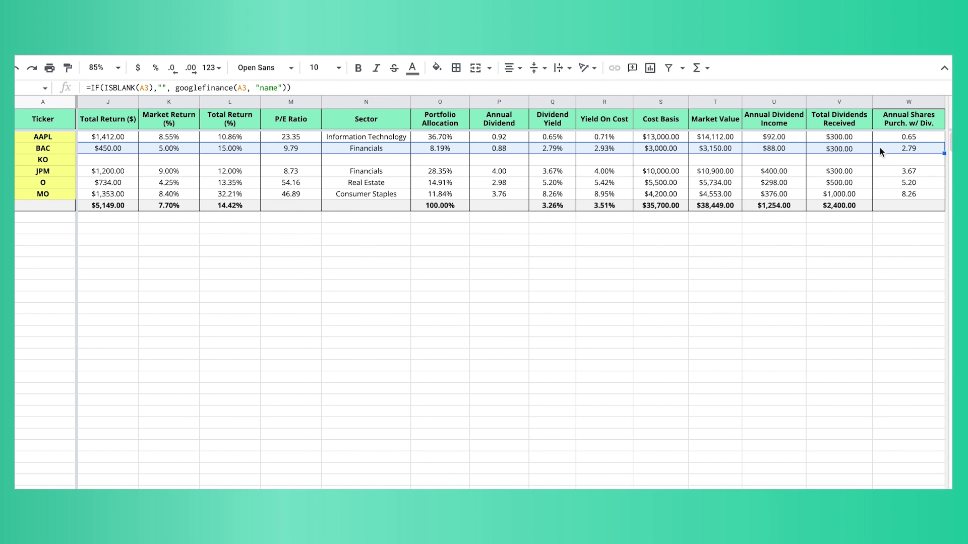
{"action": "left_click_drag", "start_coordinate": [943, 153], "coordinate": [925, 162]}
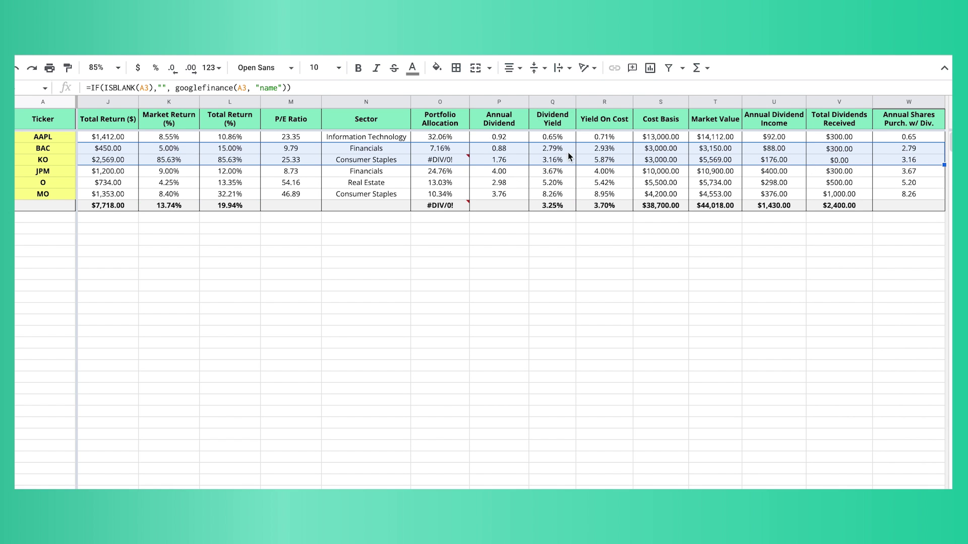
{"action": "scroll", "coordinate": [374, 164], "scroll_direction": "left", "scroll_amount": 8}
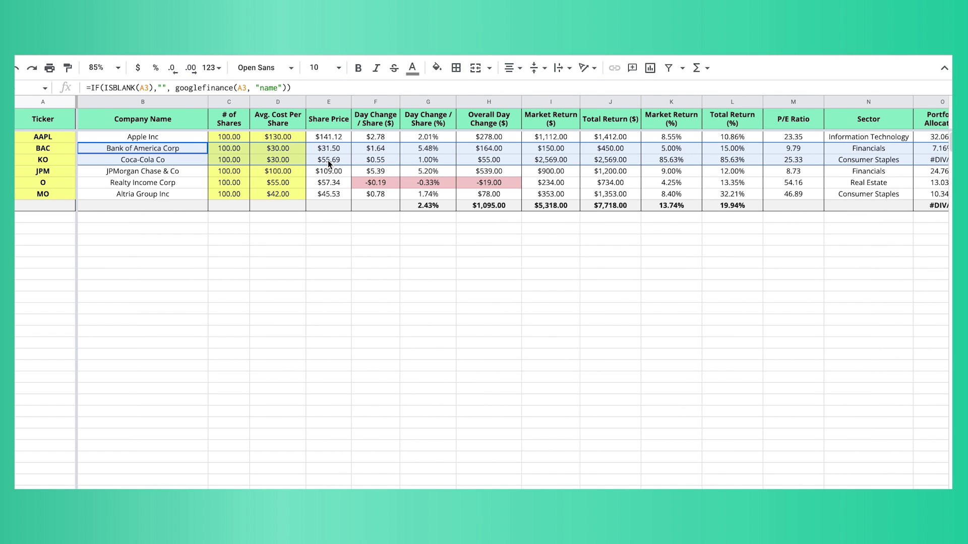
- Set the Avg. Cost Per Share for KO to $50 and review its row
{"action": "left_click", "coordinate": [238, 161]}
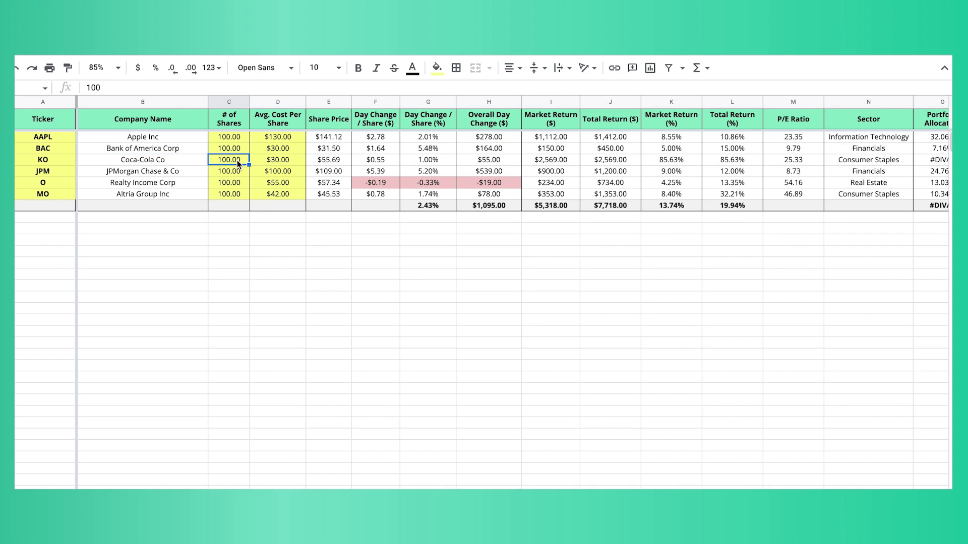
{"action": "left_click", "coordinate": [271, 159]}
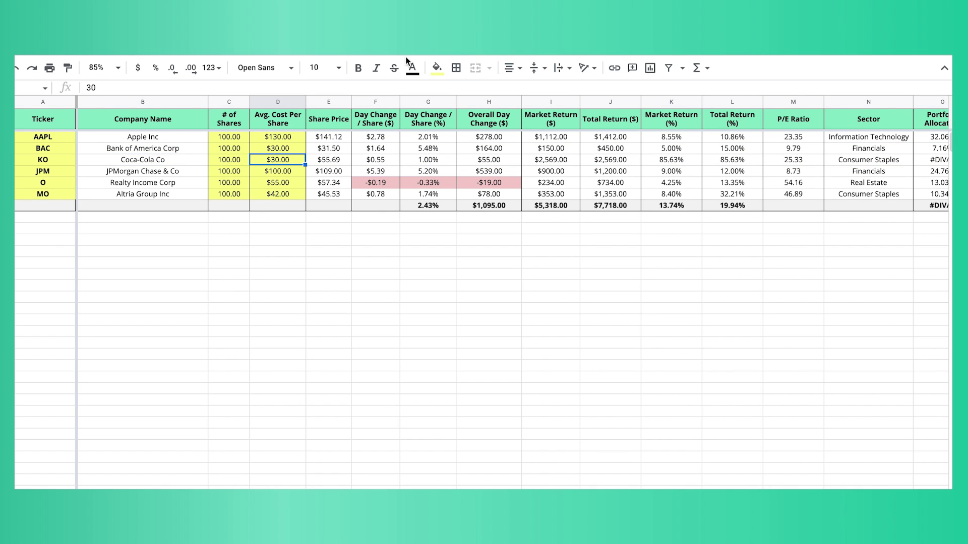
{"action": "type", "text": "50"}
{"action": "key", "text": "Return"}
{"action": "scroll", "coordinate": [298, 153], "scroll_direction": "right", "scroll_amount": 8}
{"action": "scroll", "coordinate": [298, 153], "scroll_direction": "left", "scroll_amount": 8}
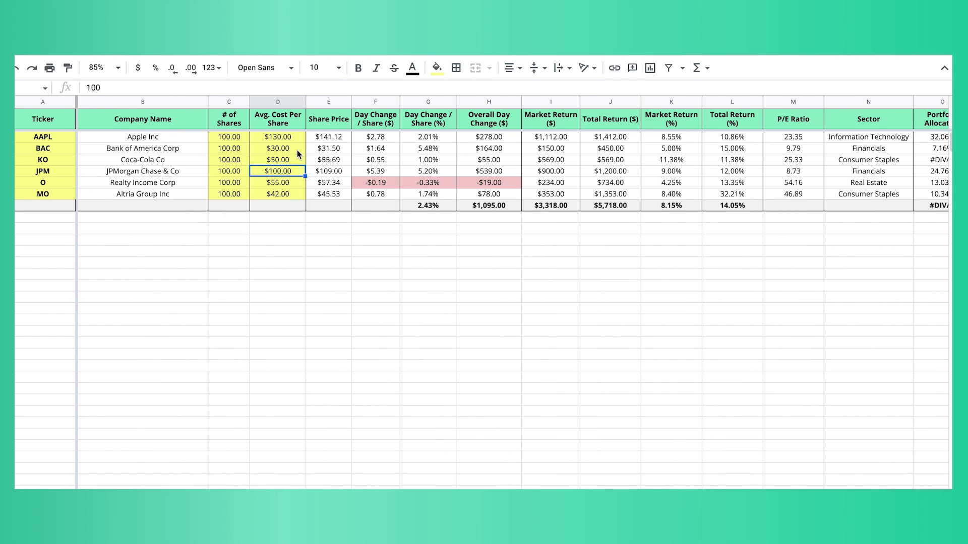
- Review the sector and stock diversification sheet and the dashboard charts with KO added
{"action": "key", "text": "ctrl+shift+Page_Down"}
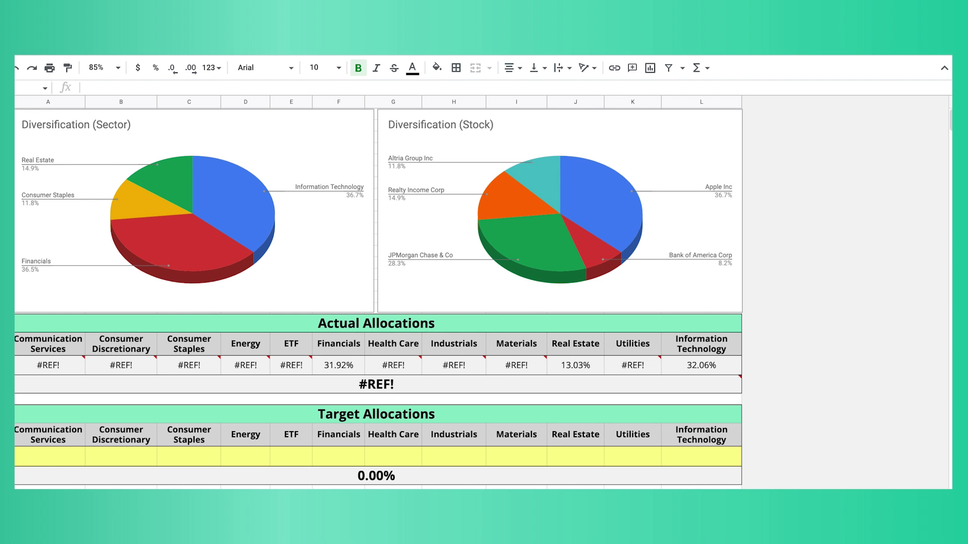
{"action": "key", "text": "ctrl+shift+Page_Down"}
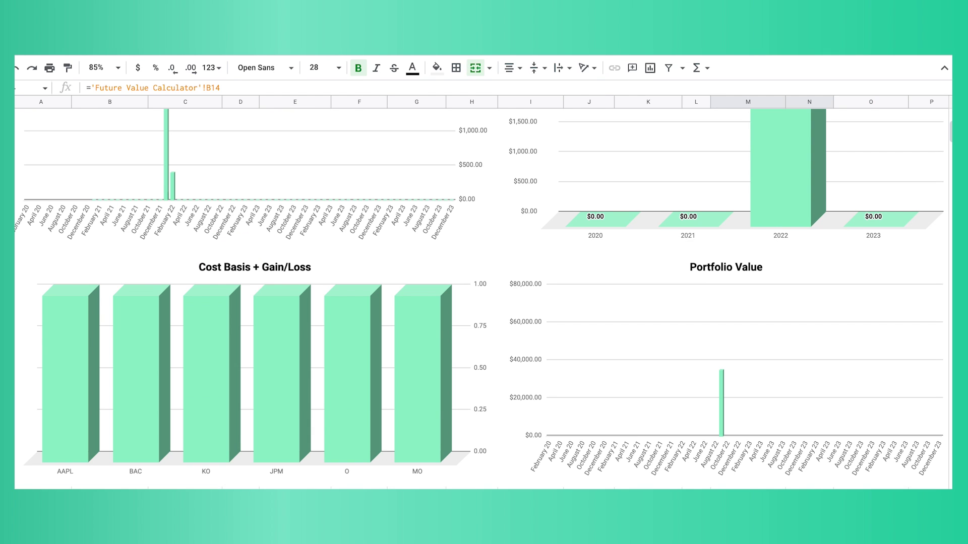